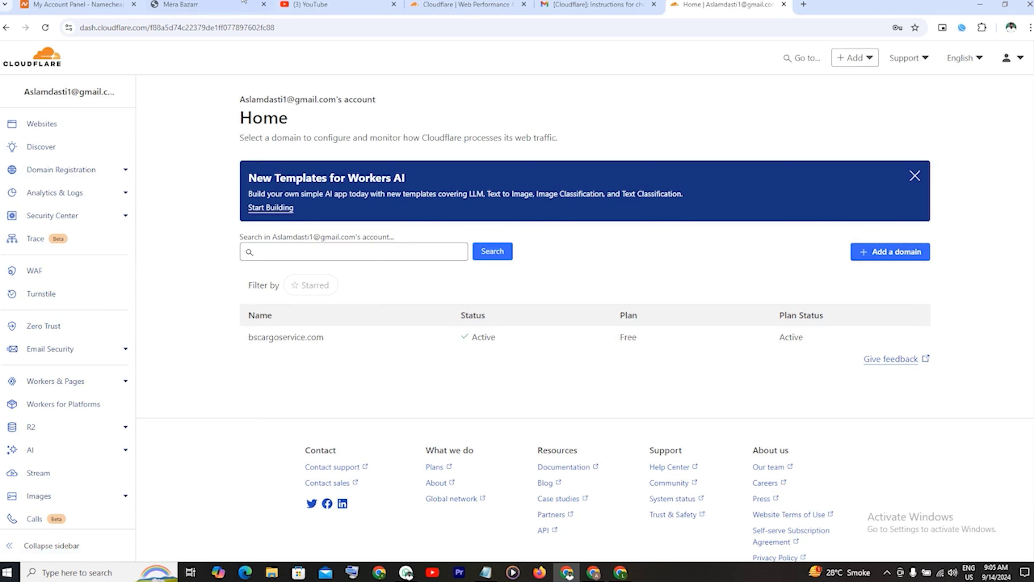
Step: Bring up the live merabazarr.com site in its Mera Bazarr tab
left_click(196, 3)
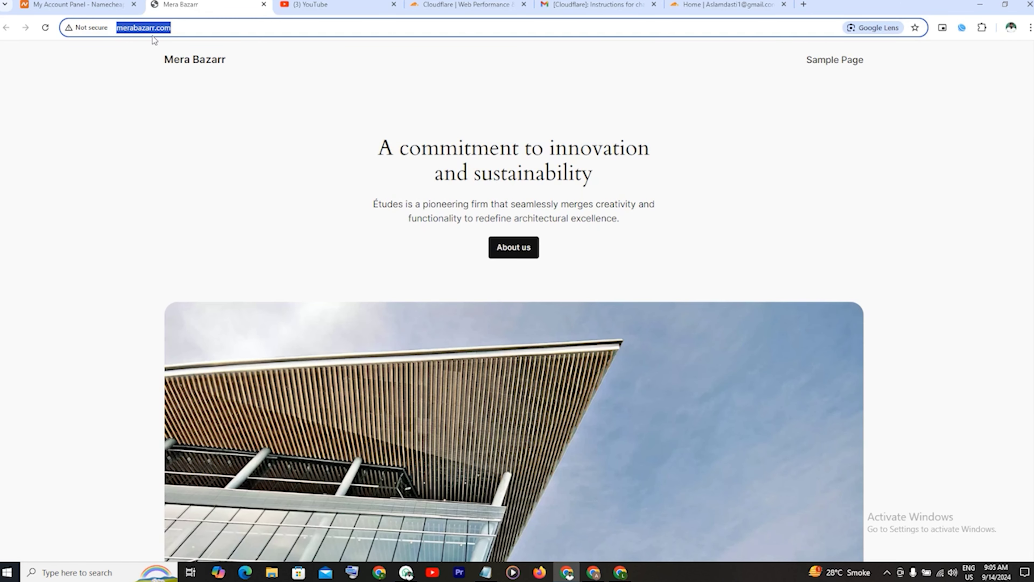
Step: Copy the merabazarr.com address and open Cloudflare's Add a domain page
right_click(150, 31)
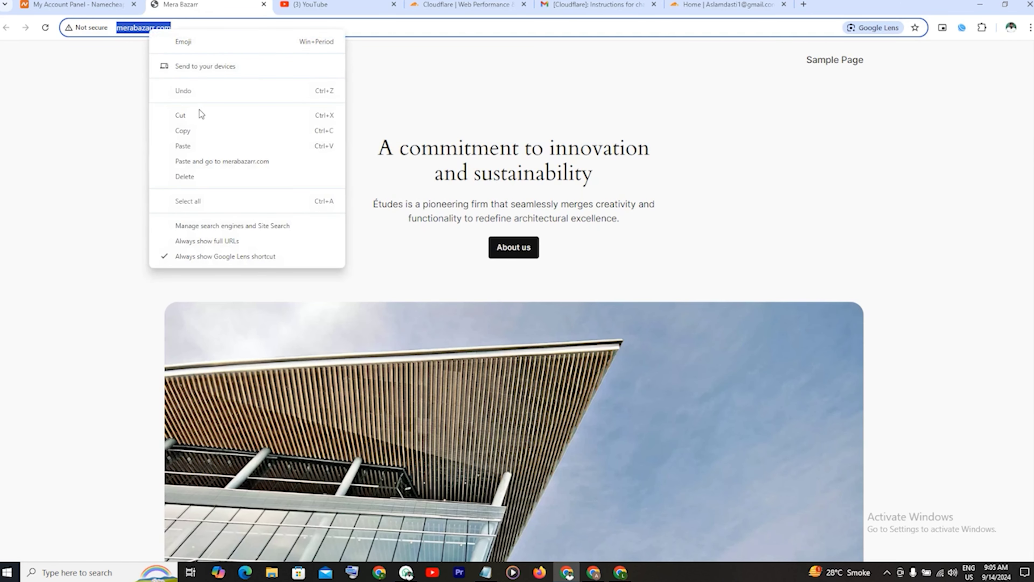
left_click(197, 131)
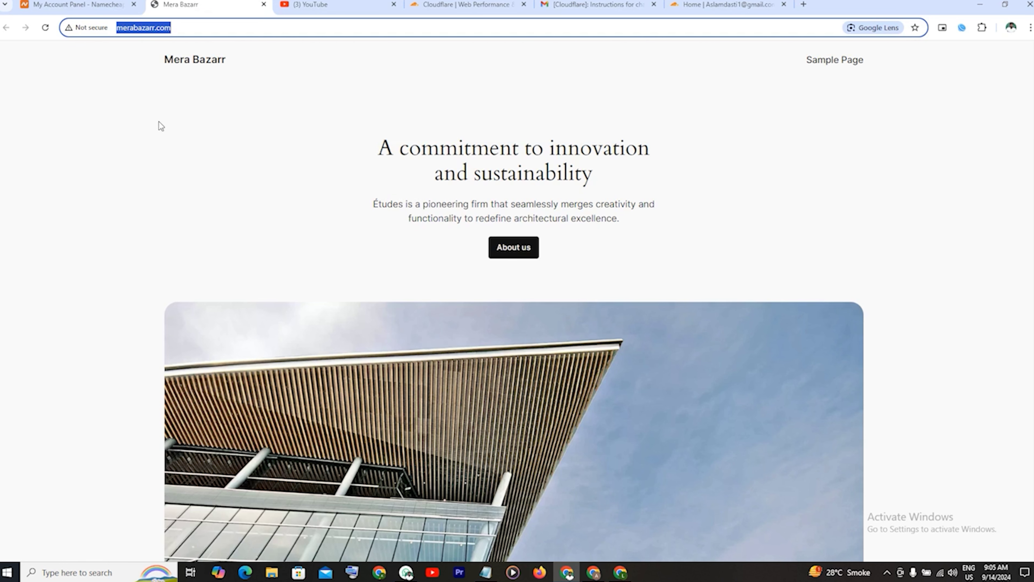
left_click(459, 4)
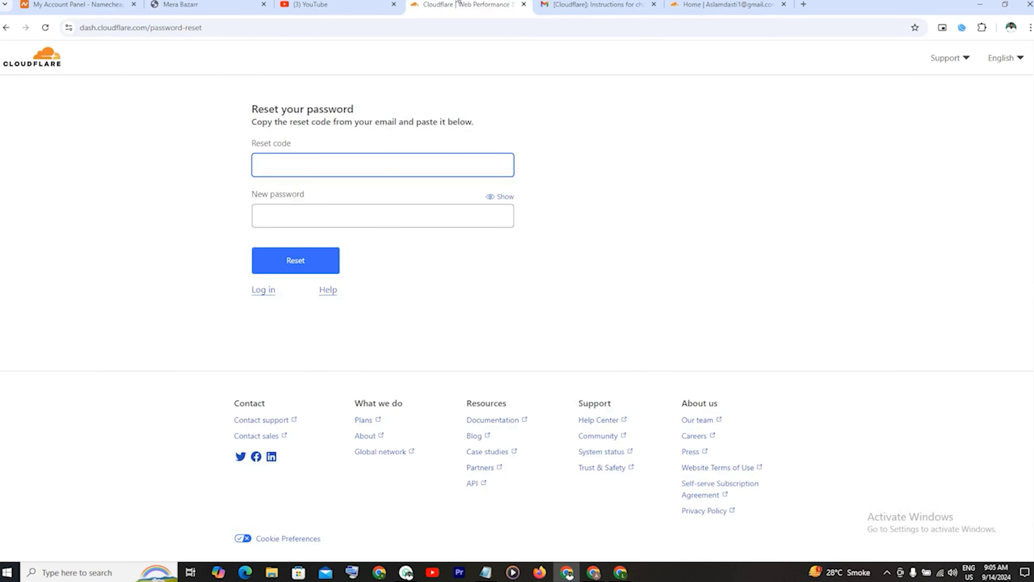
left_click(725, 5)
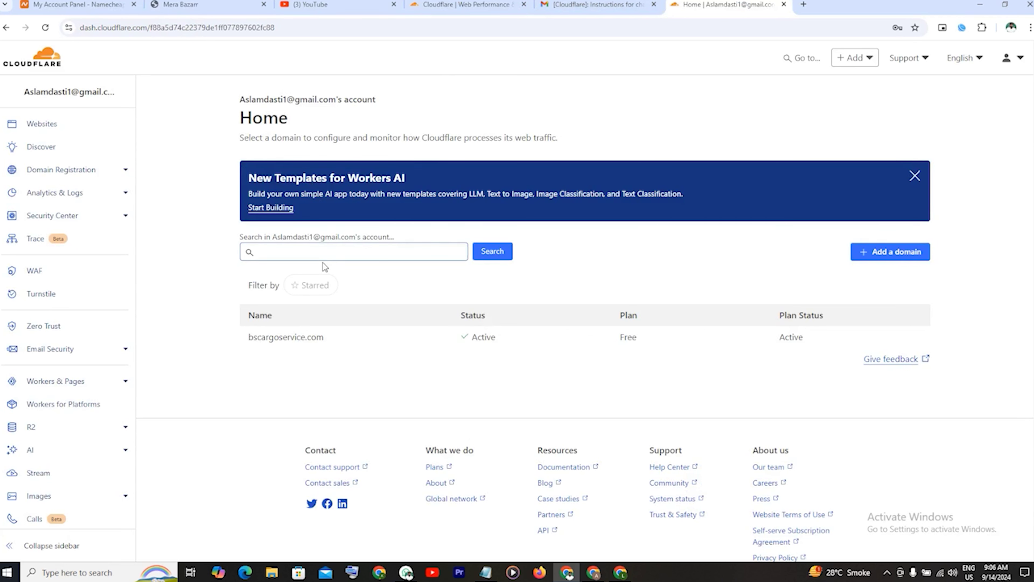
left_click(891, 256)
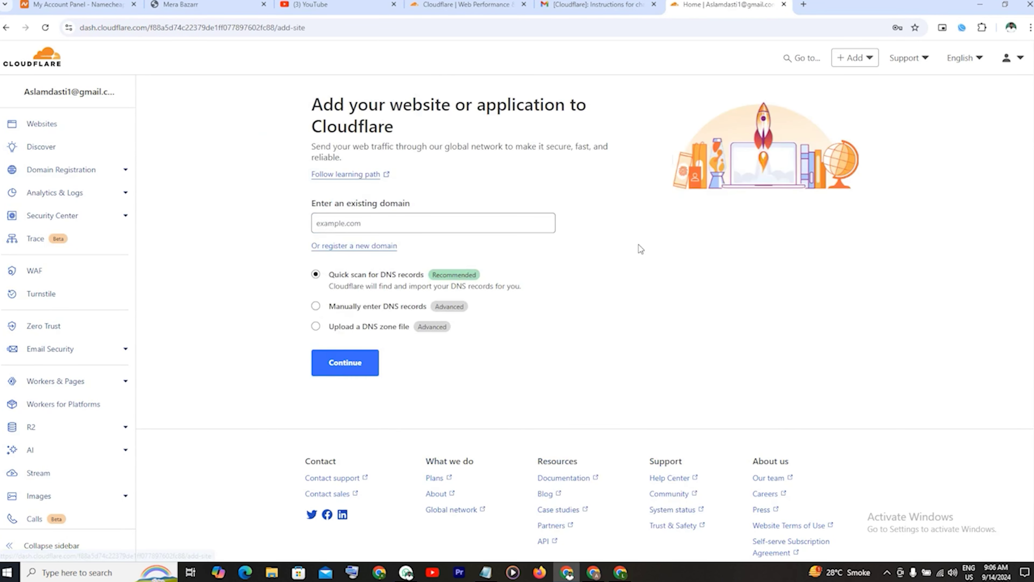
Step: Paste merabazarr.com as the existing domain and continue with Quick scan
left_click(368, 222)
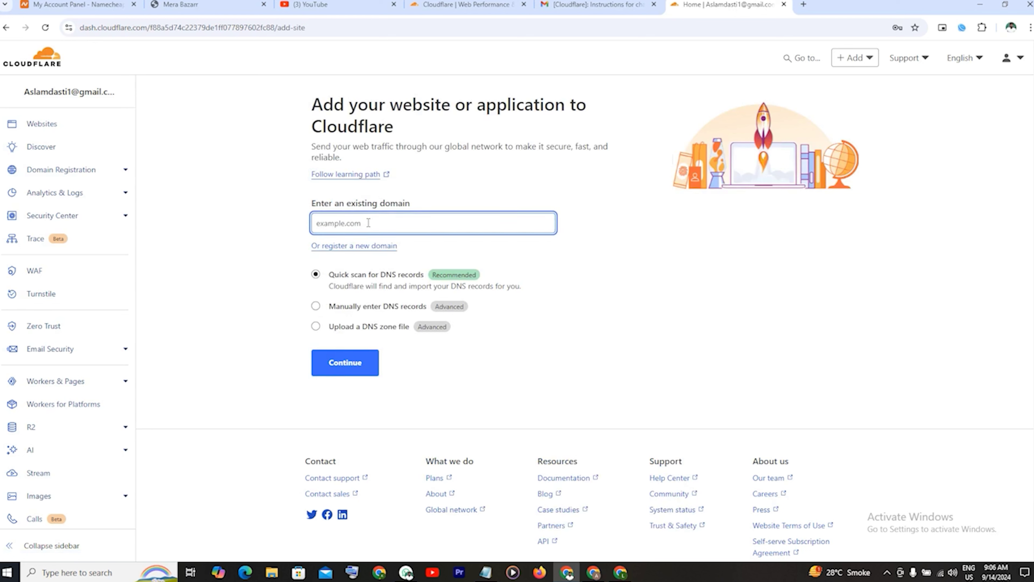
key("ctrl+v")
left_click(343, 363)
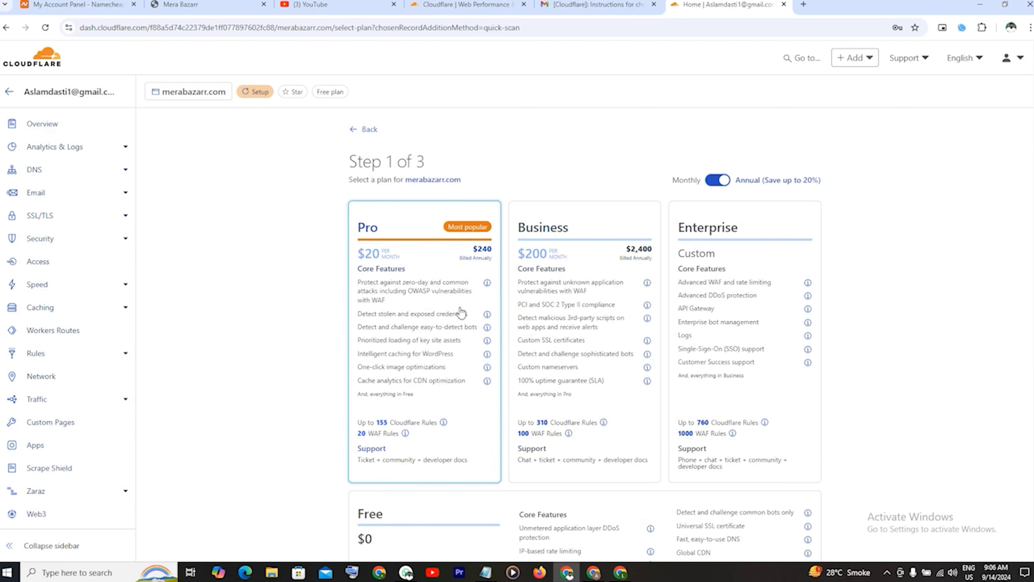
Step: Select the Free plan for merabazarr.com and continue to DNS review
scroll(737, 326, "down", 5)
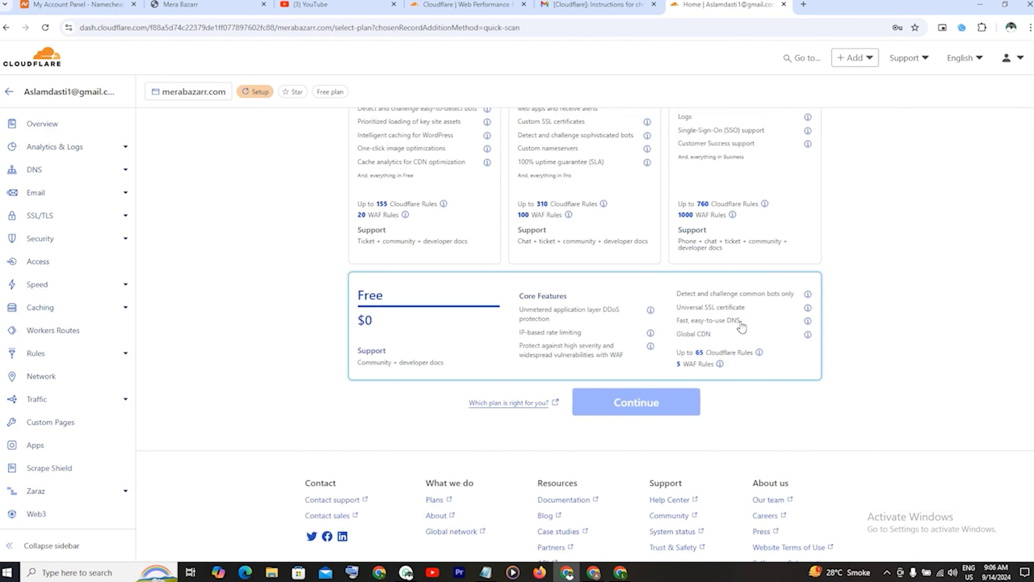
left_click(455, 312)
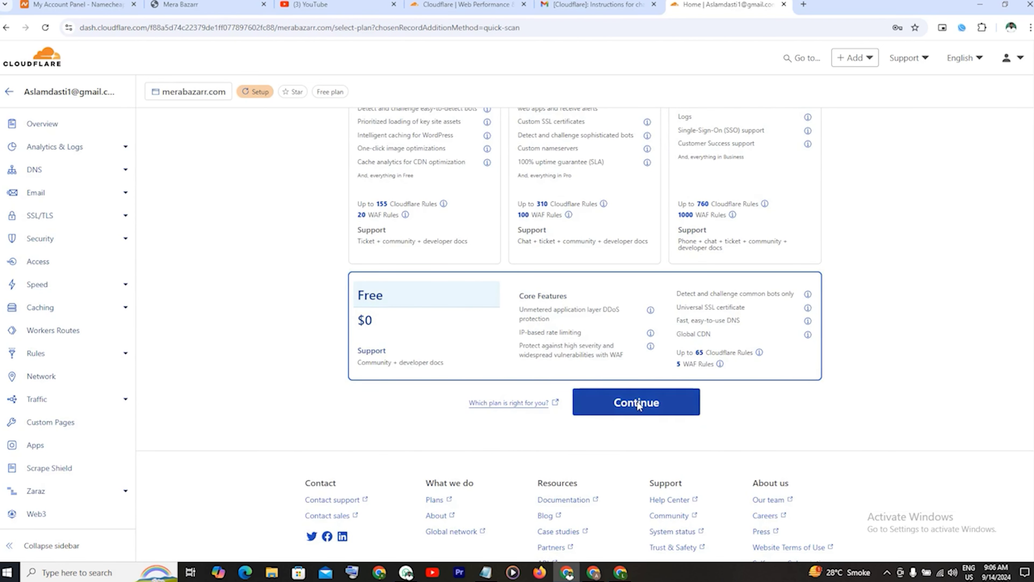
left_click(638, 402)
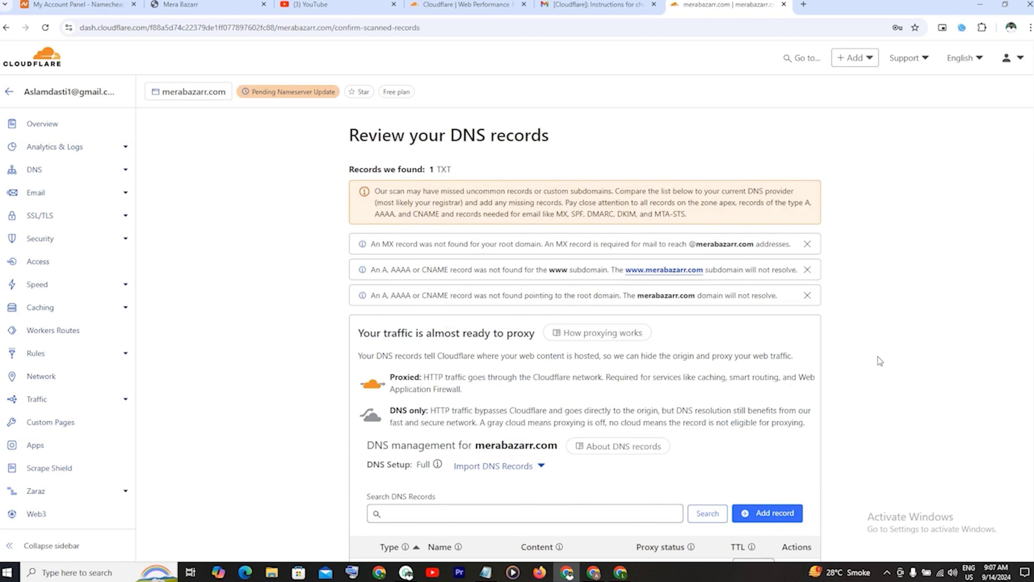
Step: Continue to activation, copy nameserver jade.ns.cloudflare.com, and switch to Namecheap
scroll(879, 361, "down", 5)
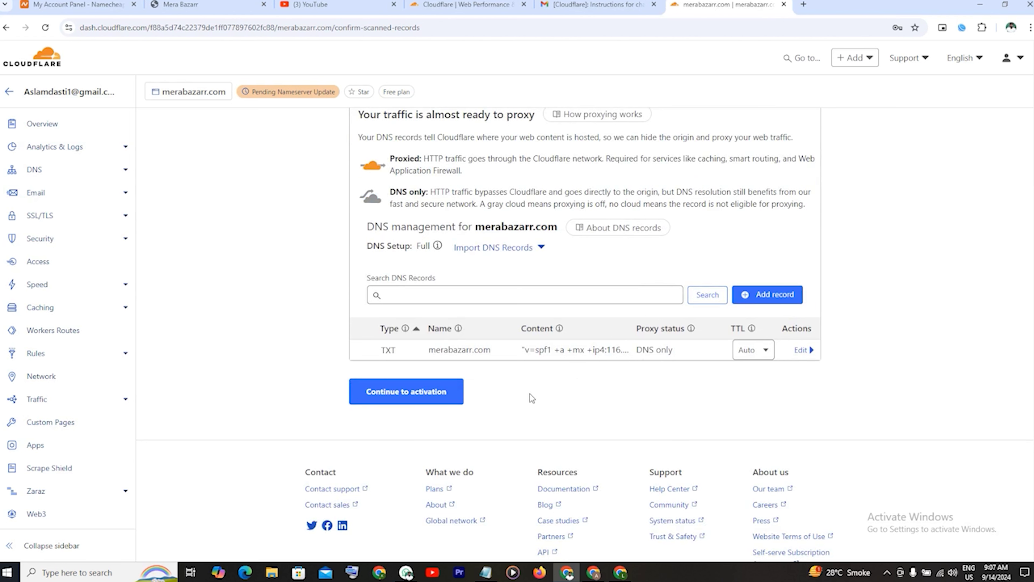
left_click(432, 404)
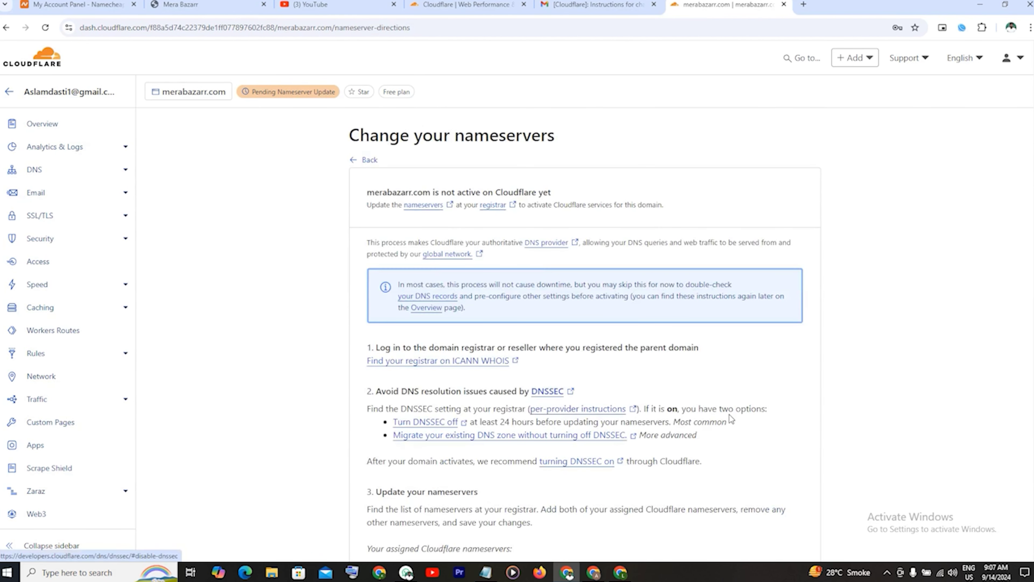
scroll(813, 397, "down", 5)
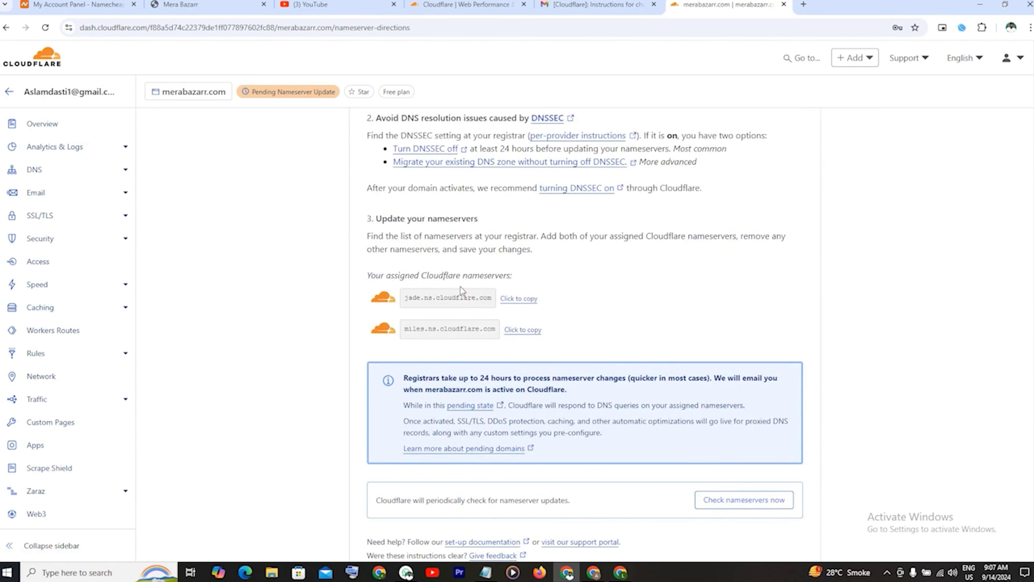
left_click(521, 302)
left_click(103, 8)
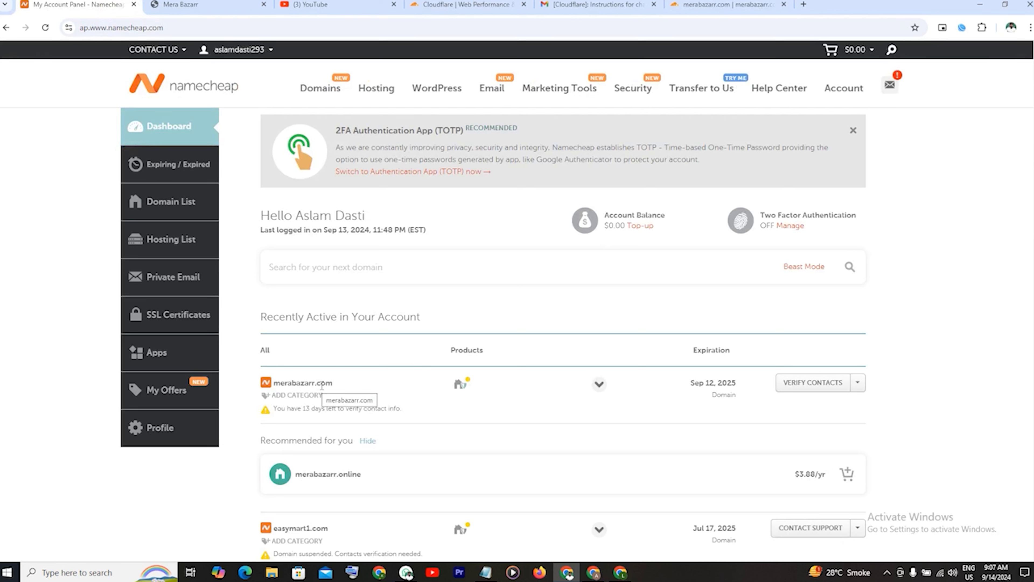
Step: Open merabazarr.com's Manage page in Namecheap and select the first nameserver value
left_click(858, 384)
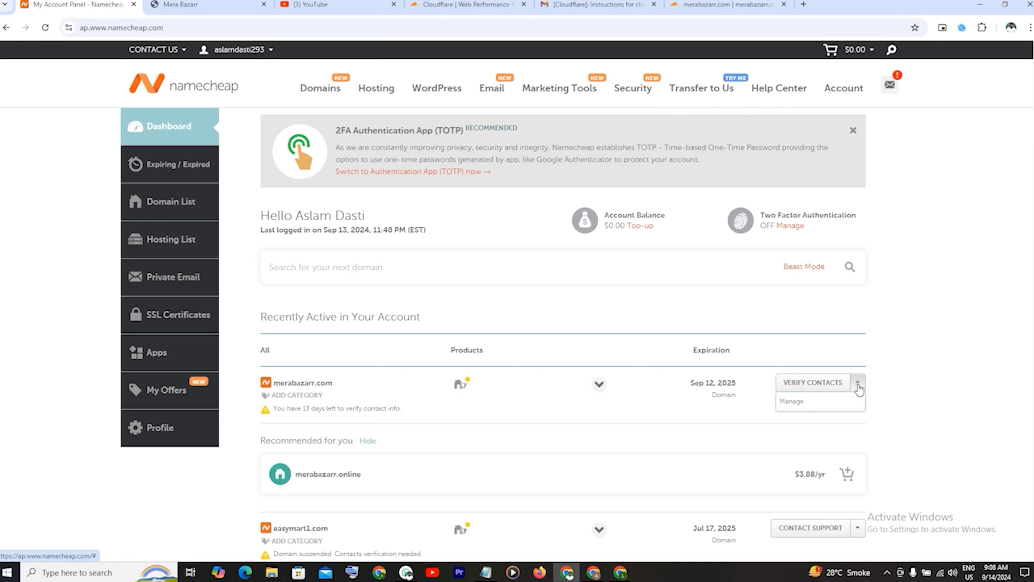
left_click(791, 407)
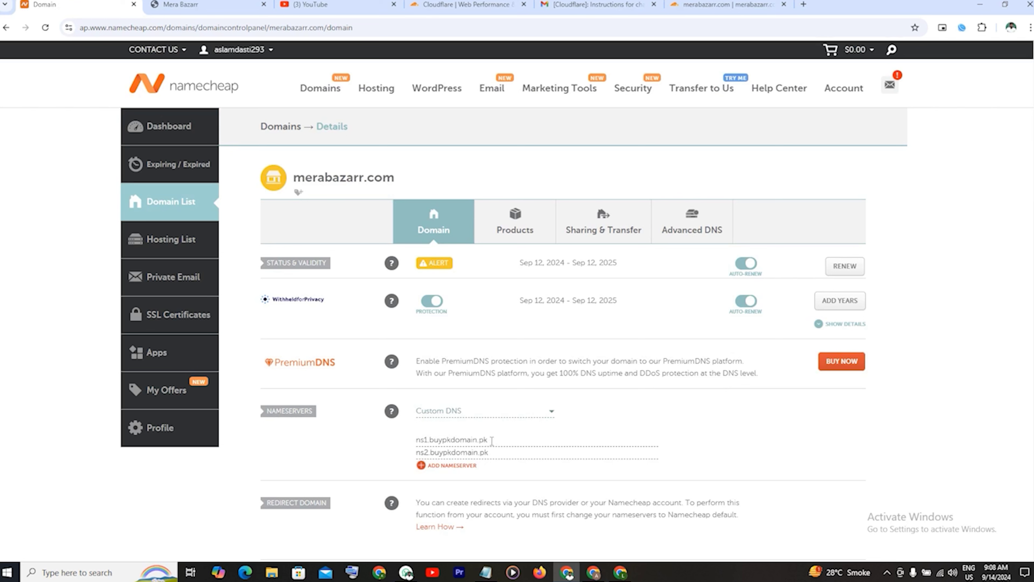
left_click_drag(488, 440, 410, 444)
Step: Set the custom nameservers to jade.ns.cloudflare.com and miles.ns.cloudflare.com and save
key("ctrl+v")
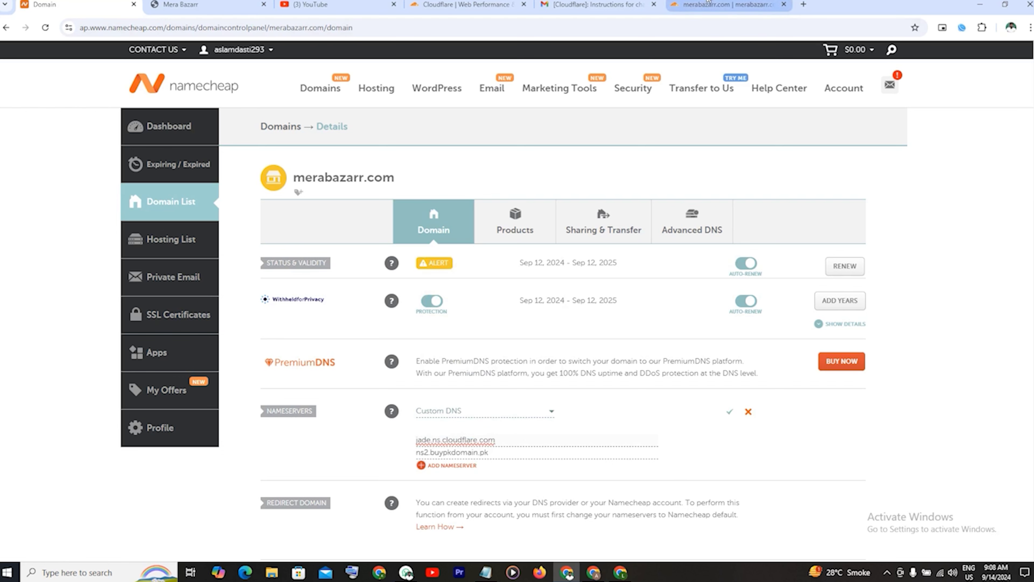
left_click(699, 3)
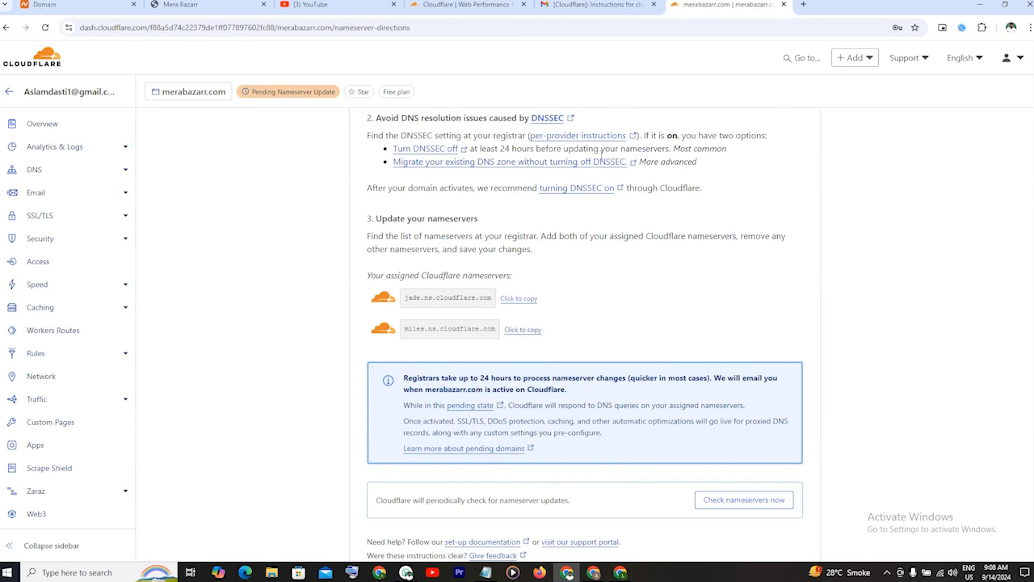
left_click(521, 330)
left_click(83, 3)
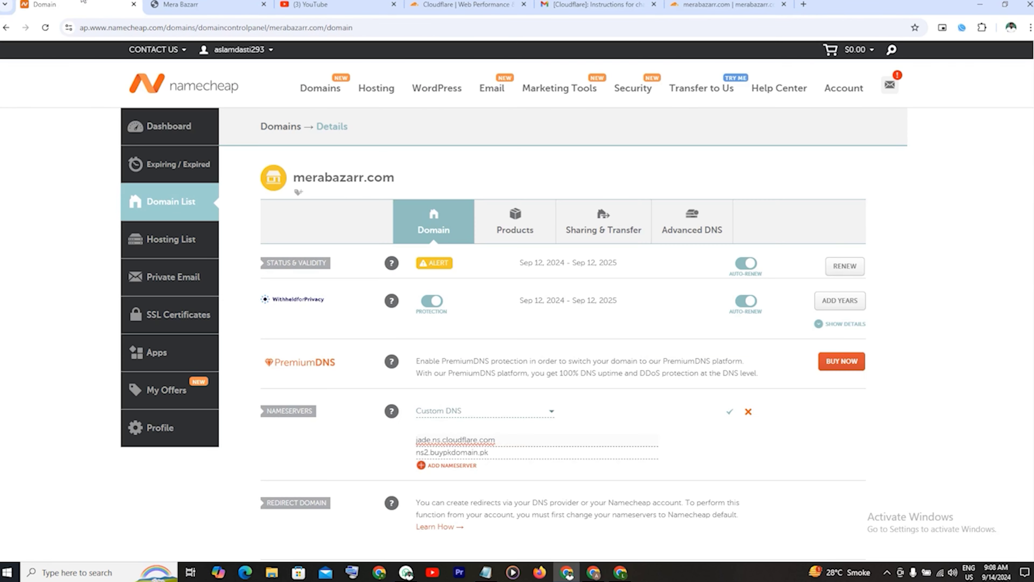
left_click_drag(492, 452, 413, 453)
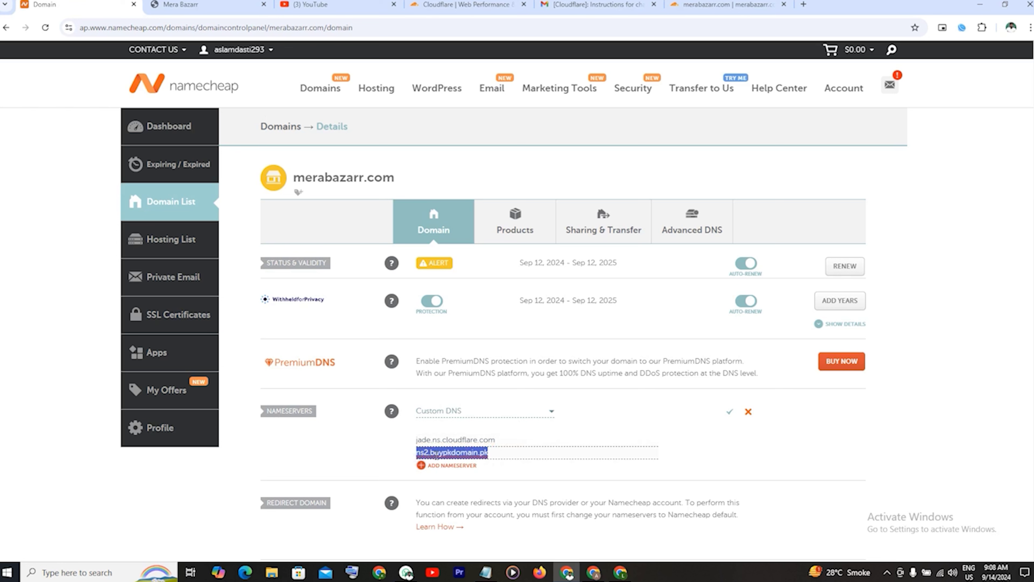
key("ctrl+v")
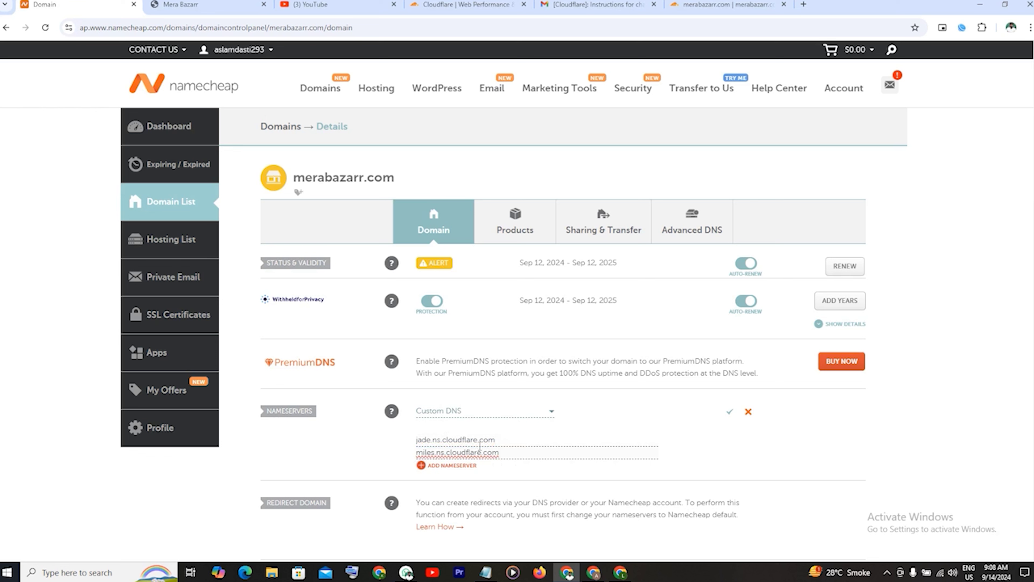
left_click(729, 412)
Step: Request an immediate nameserver check for merabazarr.com, then continue to its Overview page
left_click(727, 4)
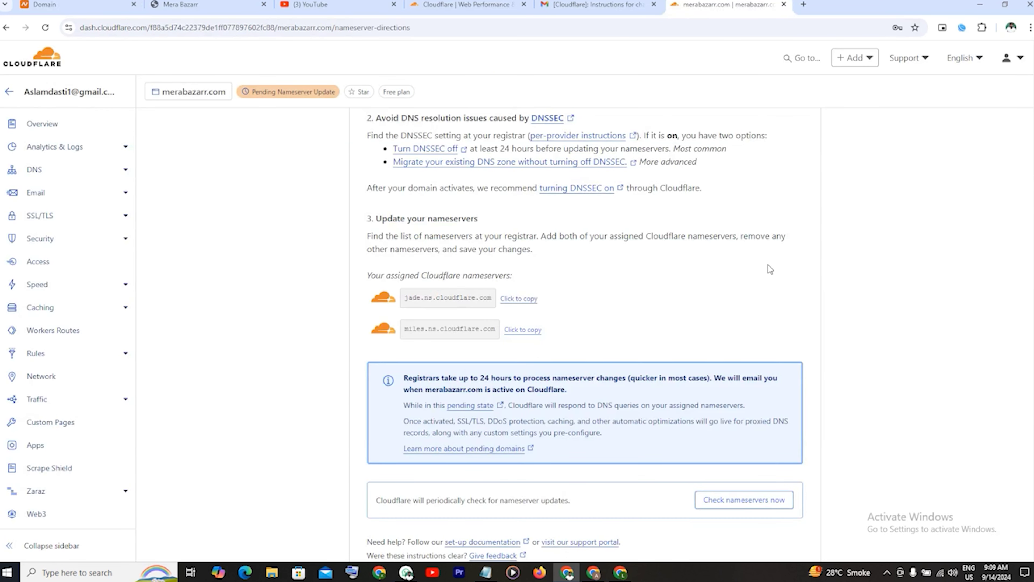
scroll(767, 264, "down", 3)
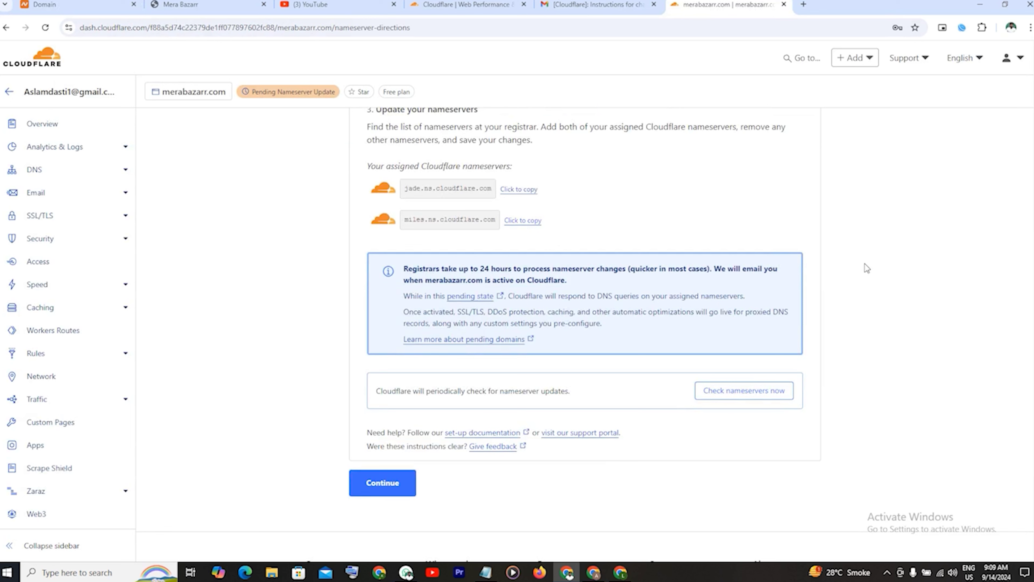
left_click(764, 393)
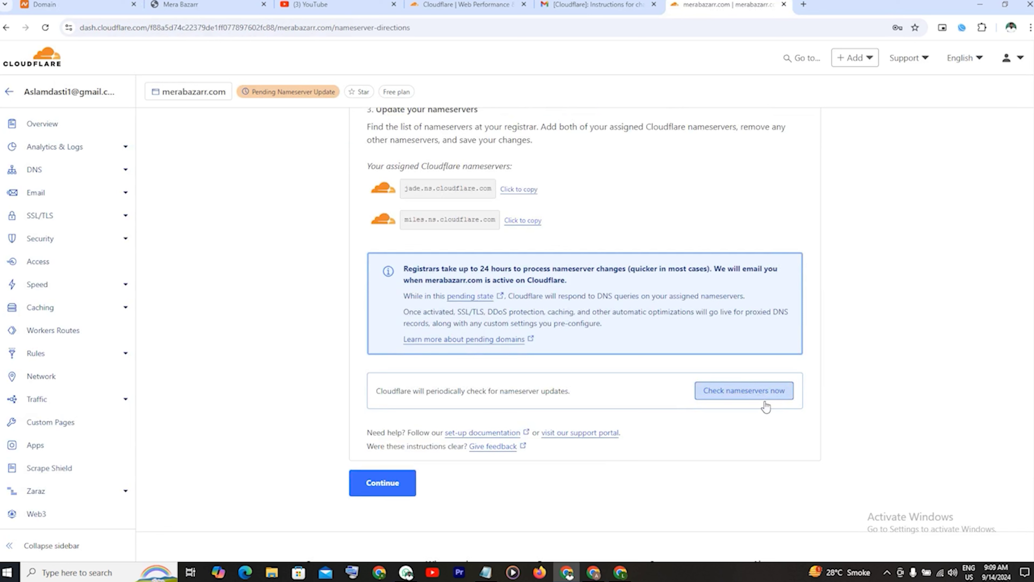
left_click(720, 395)
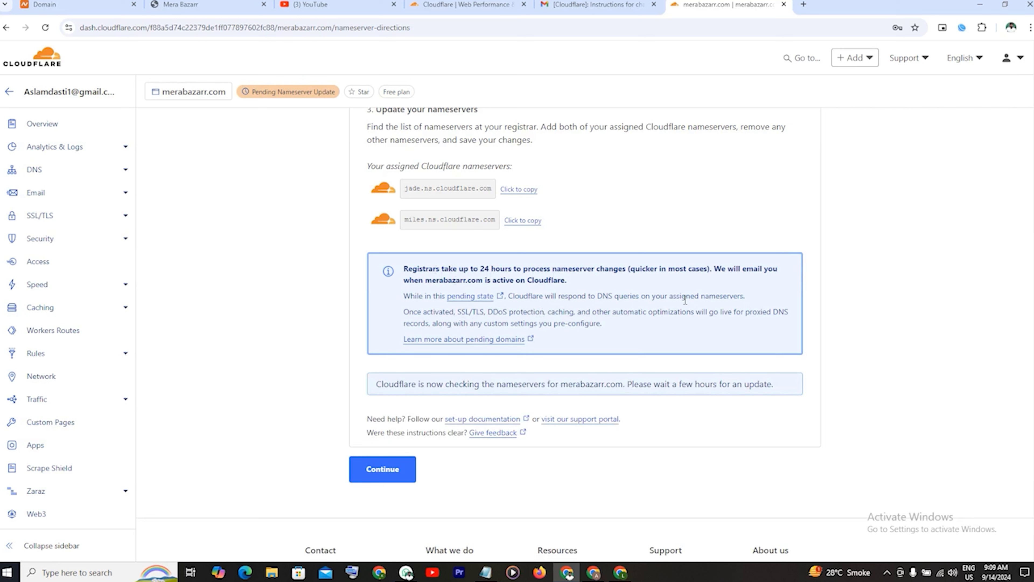
left_click(384, 474)
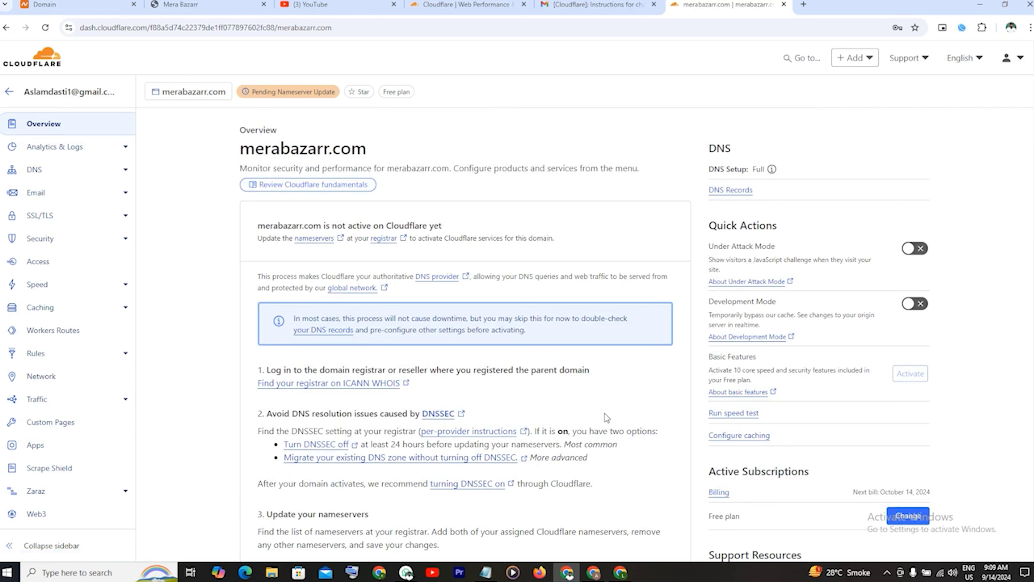
scroll(605, 413, "down", 5)
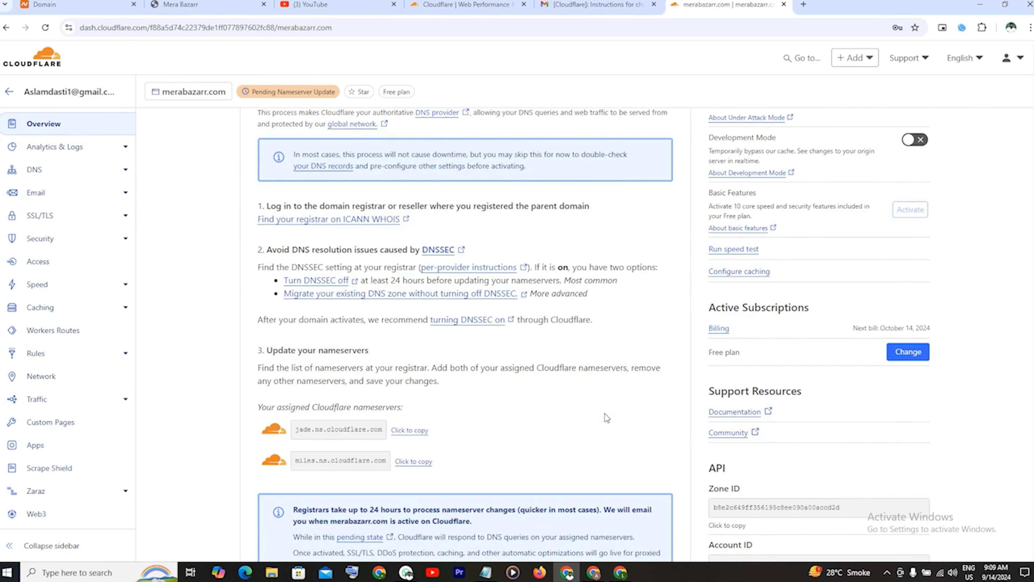
scroll(604, 413, "down", 5)
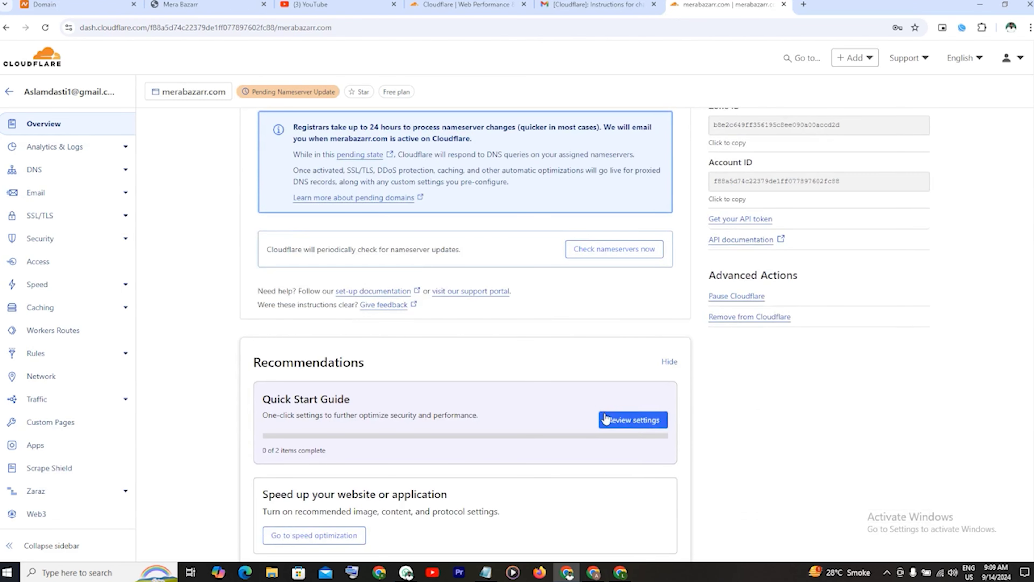
scroll(585, 413, "down", 5)
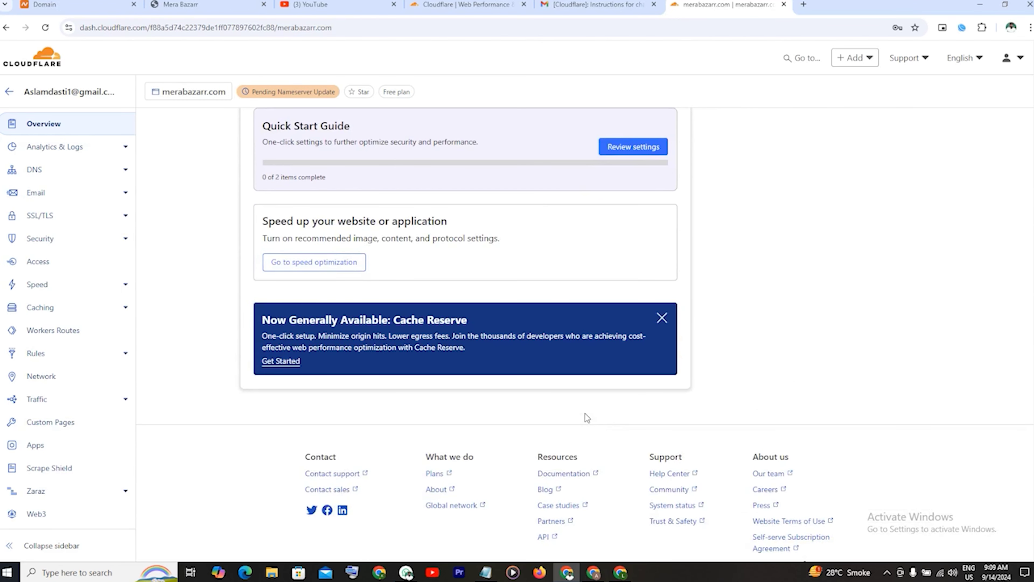
scroll(483, 353, "up", 2)
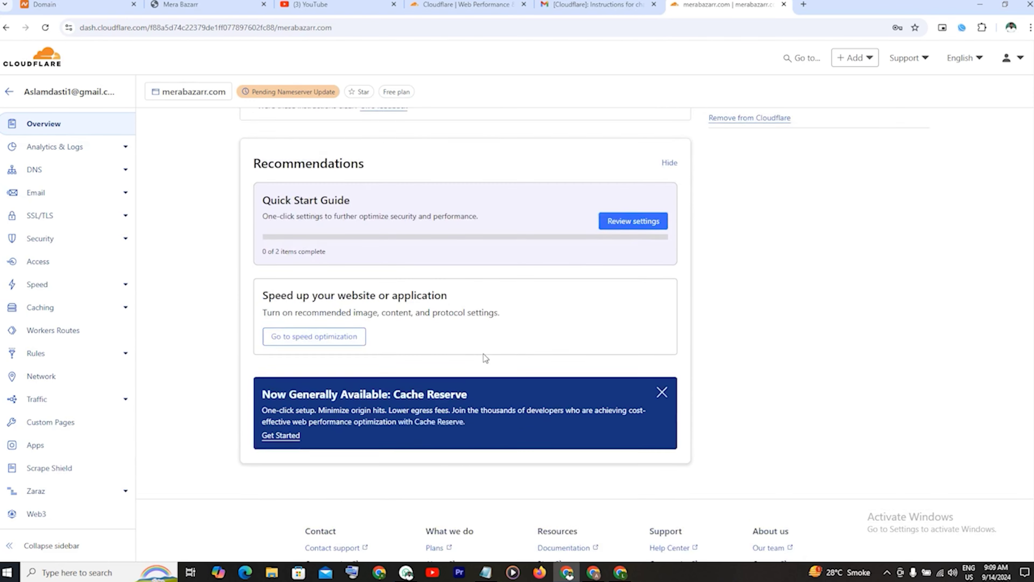
scroll(484, 353, "up", 4)
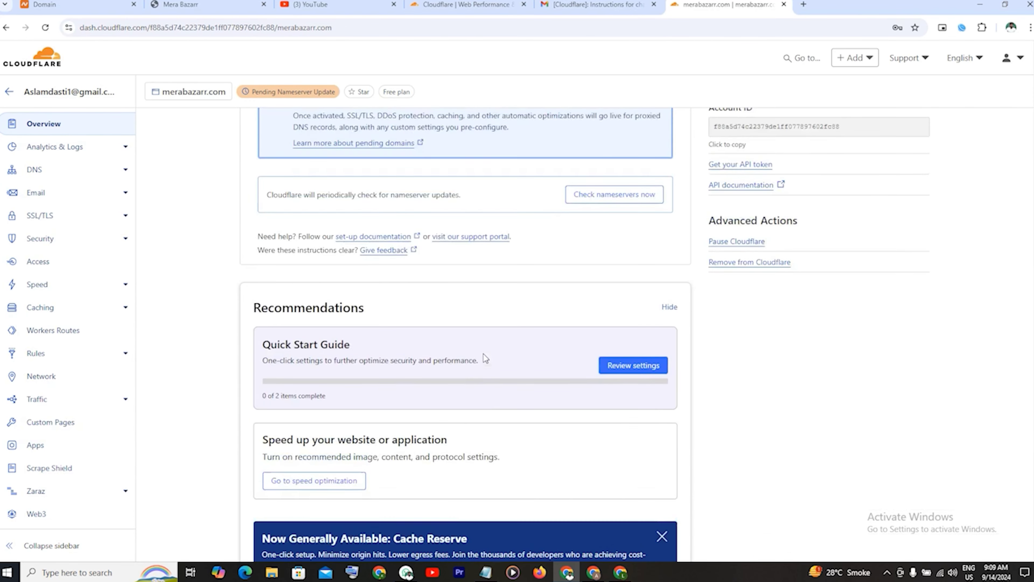
scroll(484, 353, "up", 5)
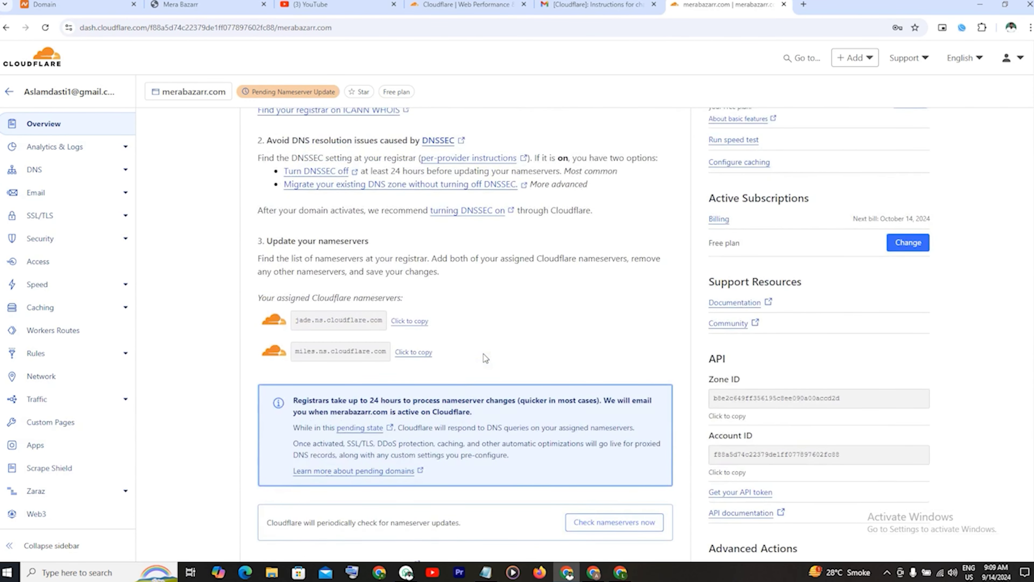
scroll(483, 353, "down", 8)
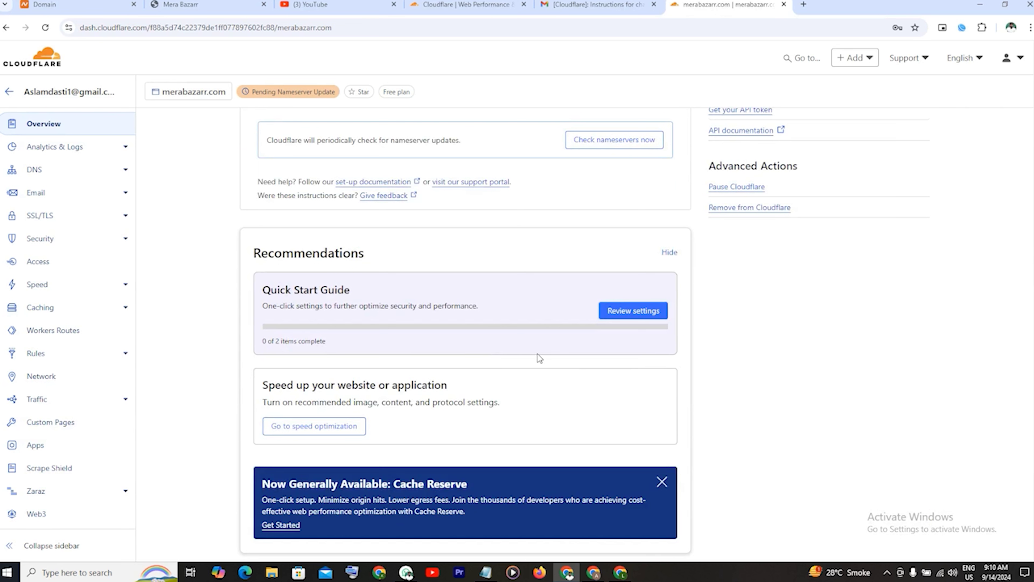
Step: Turn on Automatic HTTPS Rewrites and Always Use HTTPS through the quick start guide
left_click(631, 319)
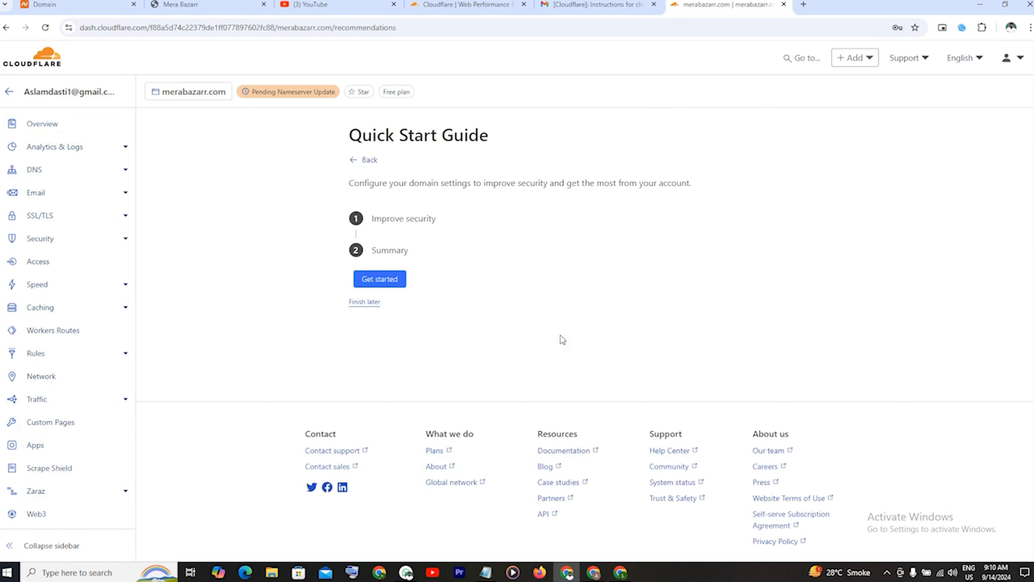
left_click(382, 283)
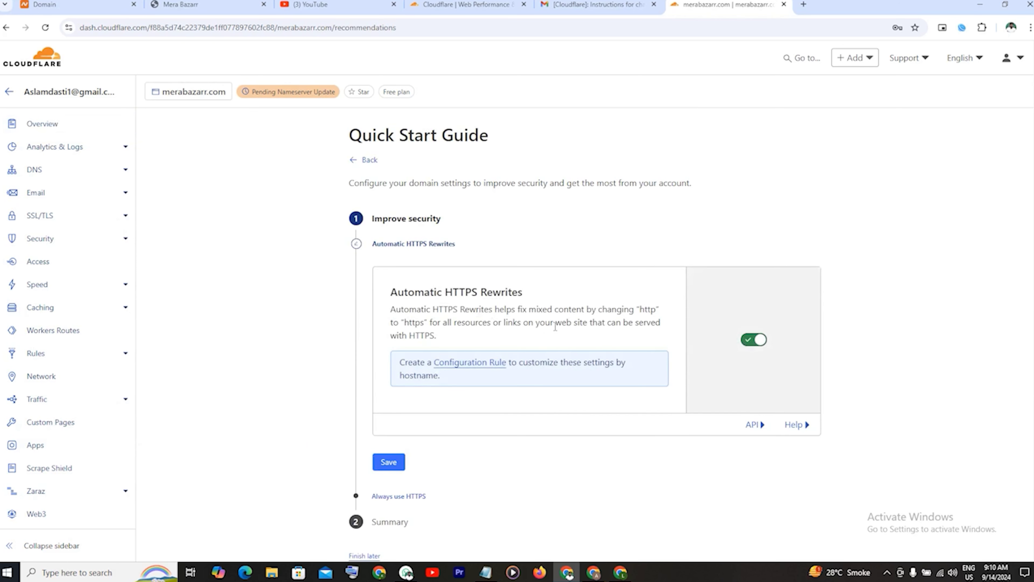
scroll(556, 326, "down", 3)
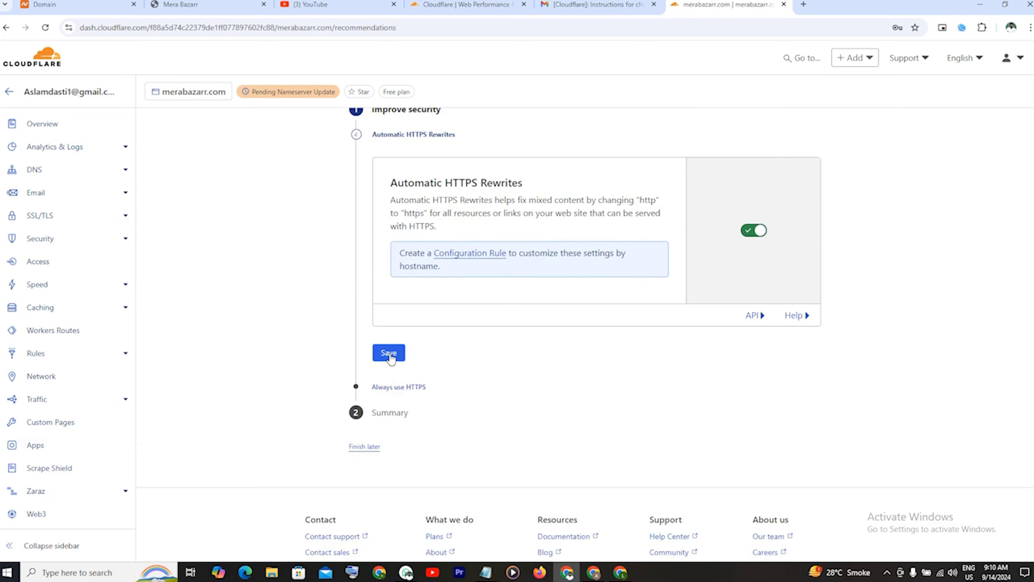
left_click(390, 356)
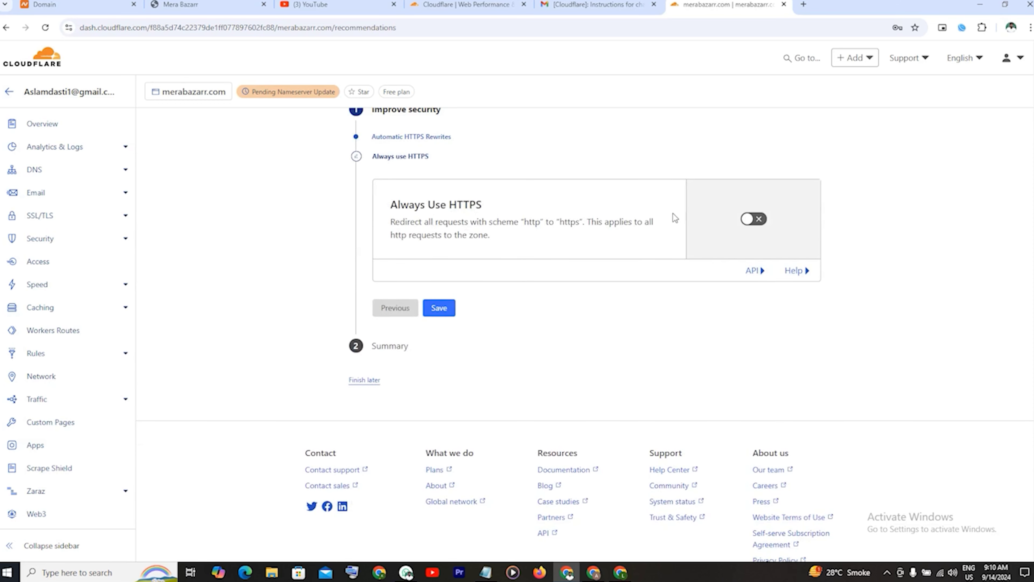
left_click(756, 220)
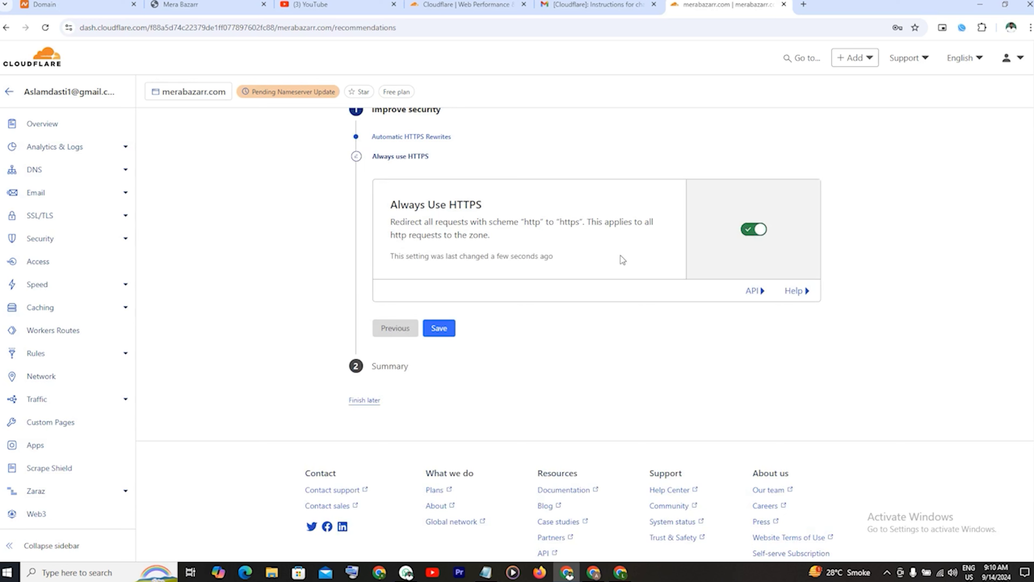
left_click(436, 334)
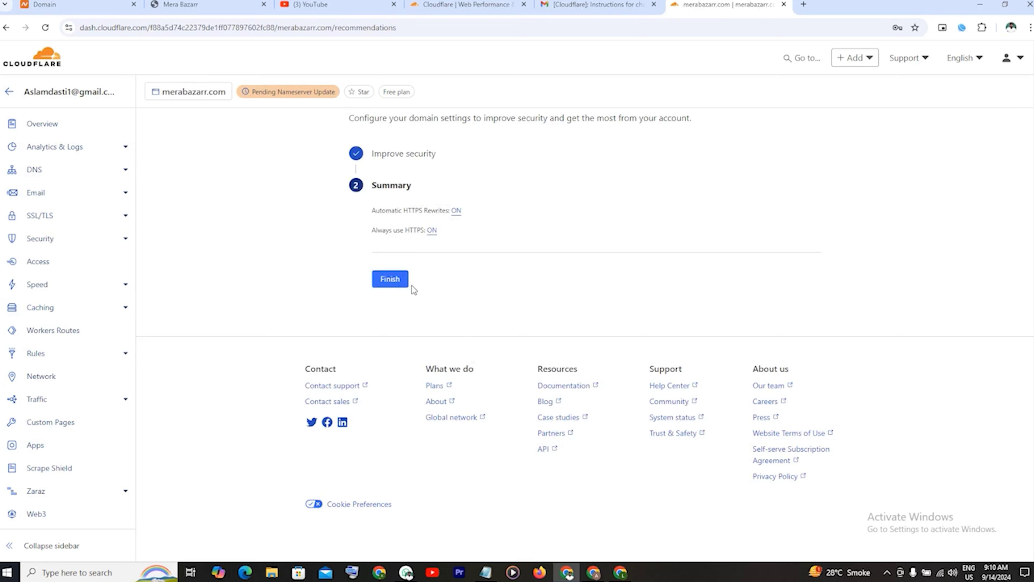
Step: Finish the quick start guide for merabazarr.com
left_click(390, 287)
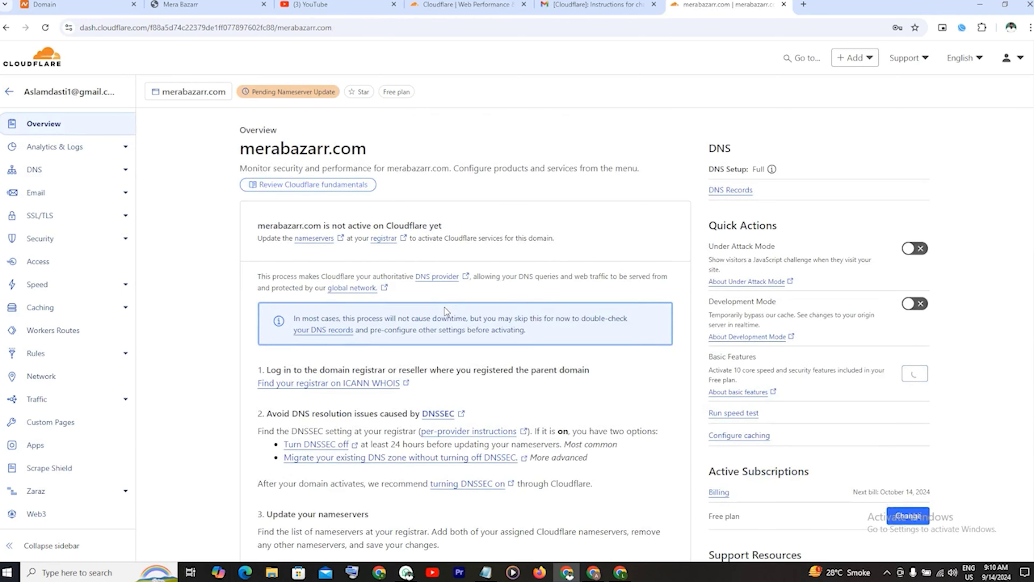
scroll(579, 377, "down", 15)
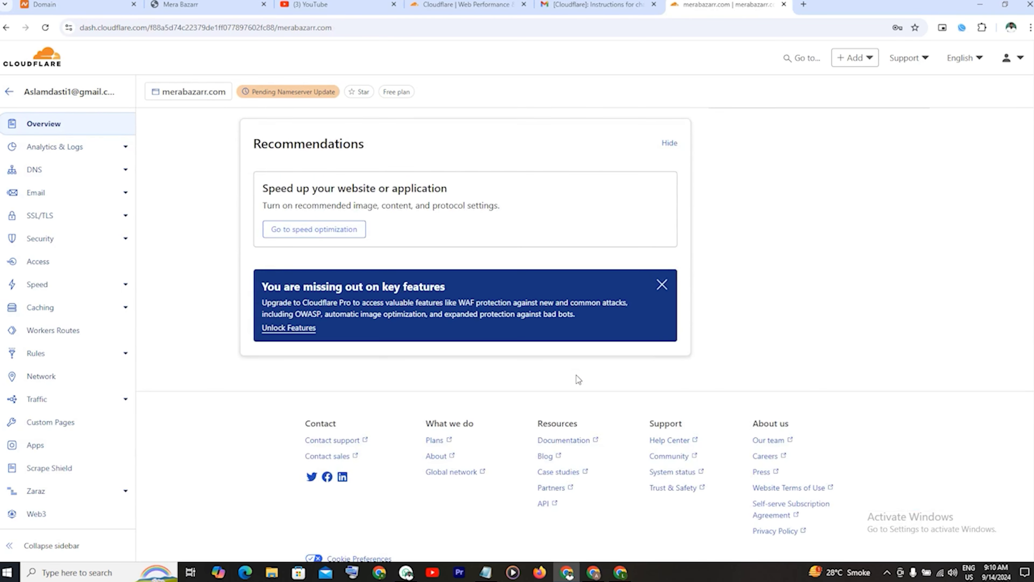
scroll(576, 377, "up", 4)
Step: Open the speed optimization recommendations and review Speculation, HTTP/2, HTTP/3 and TLS 1.3
left_click(335, 392)
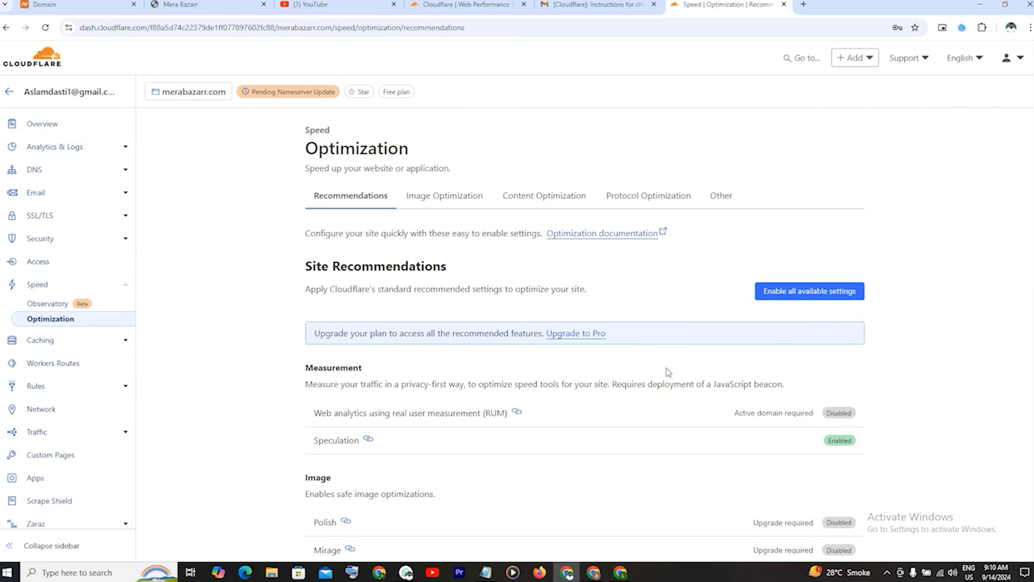
scroll(666, 368, "down", 8)
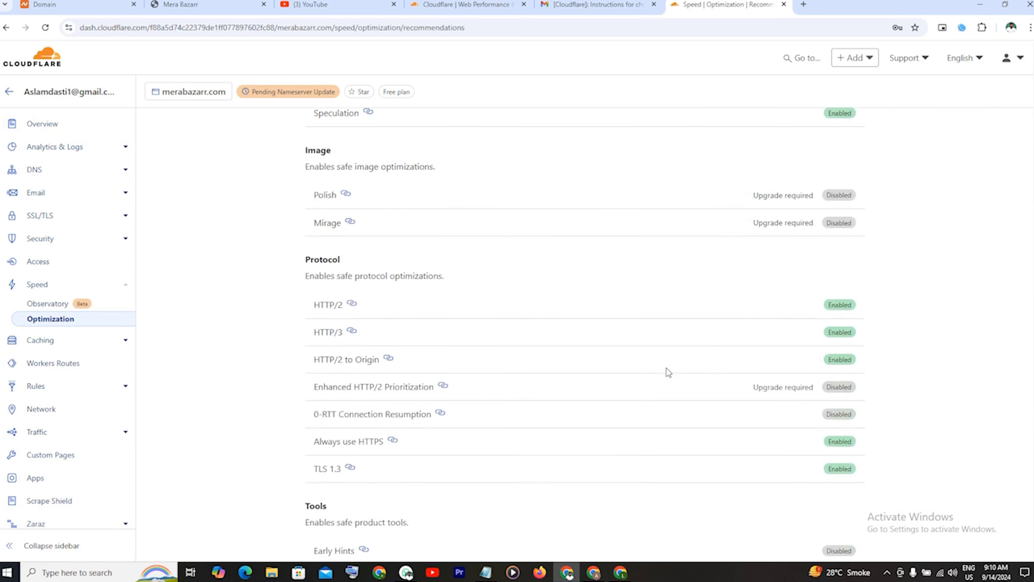
scroll(667, 368, "down", 5)
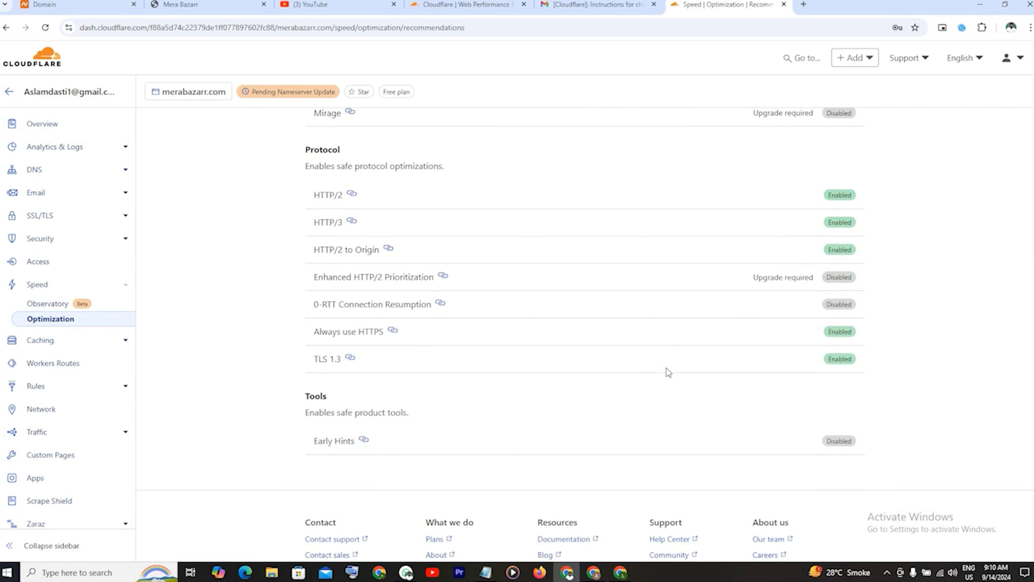
scroll(666, 368, "up", 12)
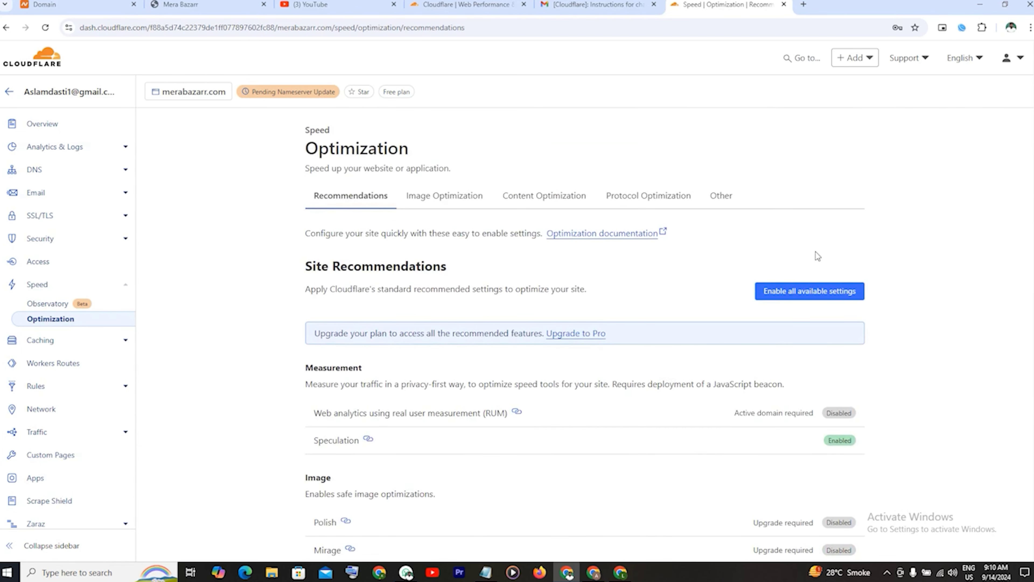
Step: Enable all recommended speed settings, then check the live site and Namecheap nameservers
left_click(806, 285)
left_click(212, 6)
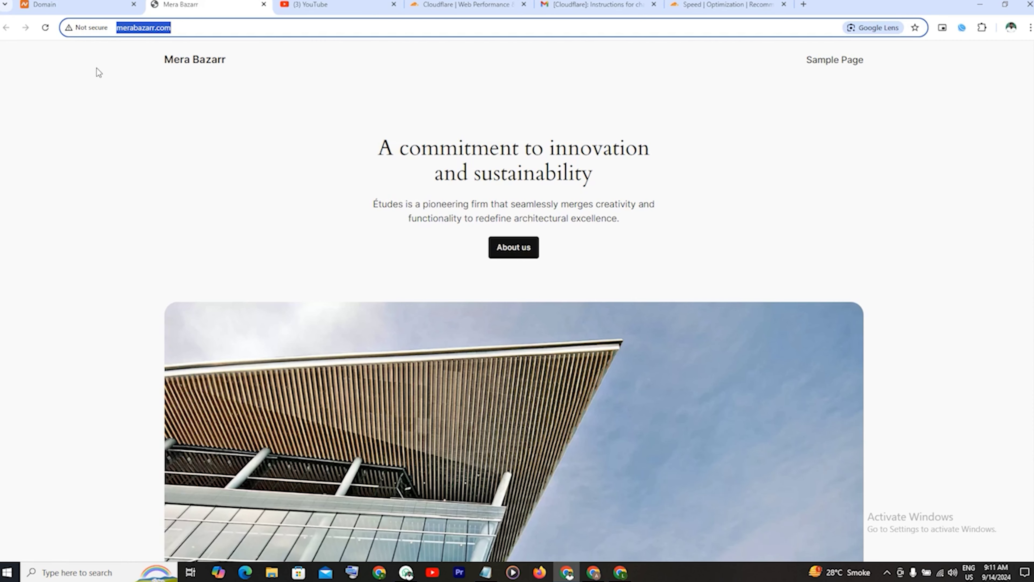
left_click(45, 27)
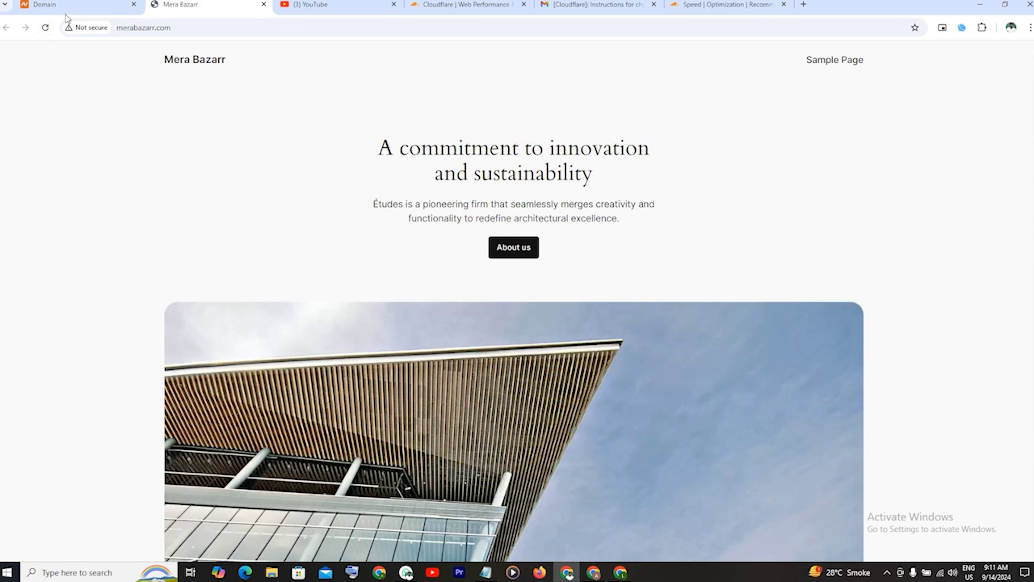
left_click(79, 7)
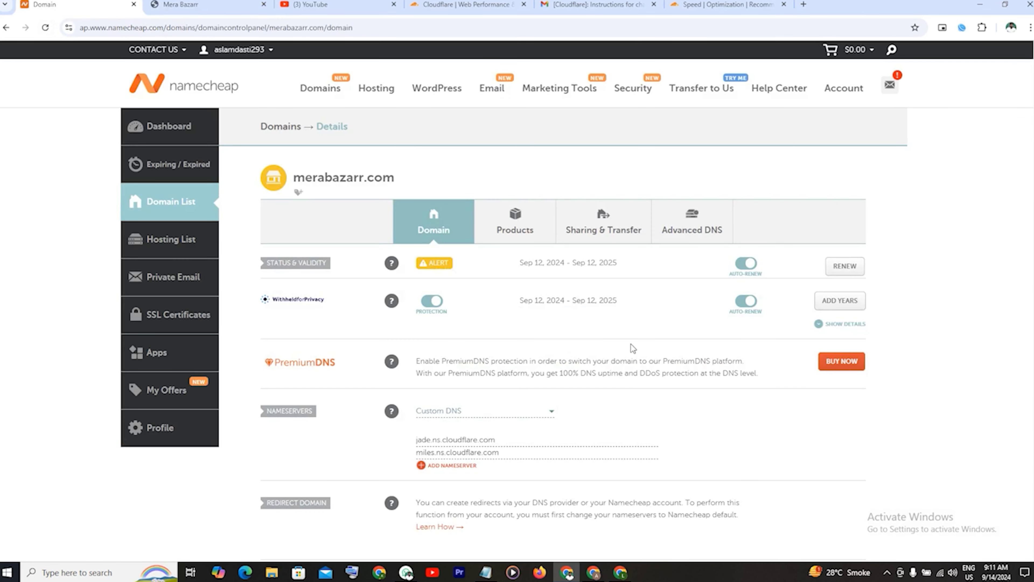
left_click(261, 9)
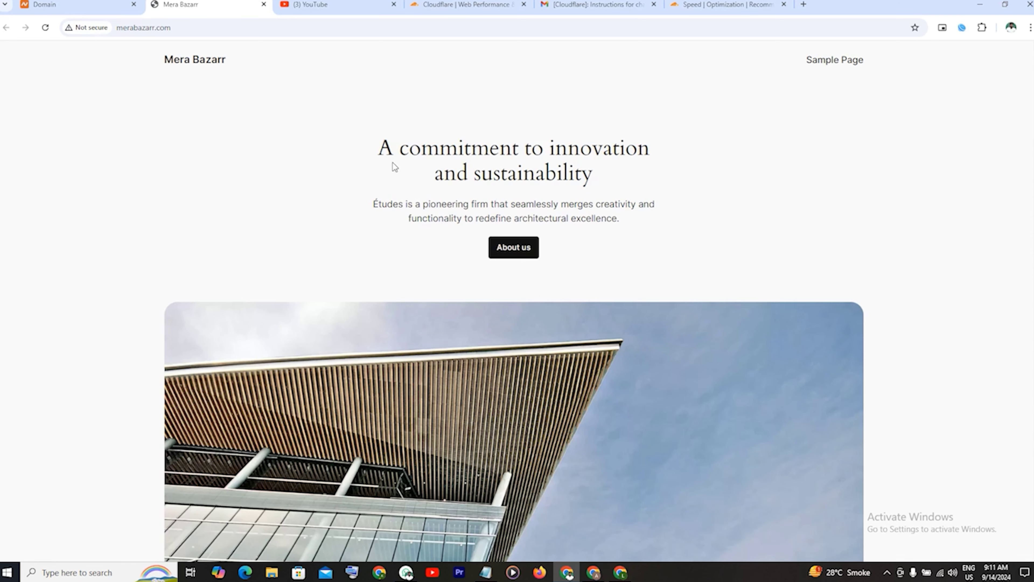
left_click(751, 3)
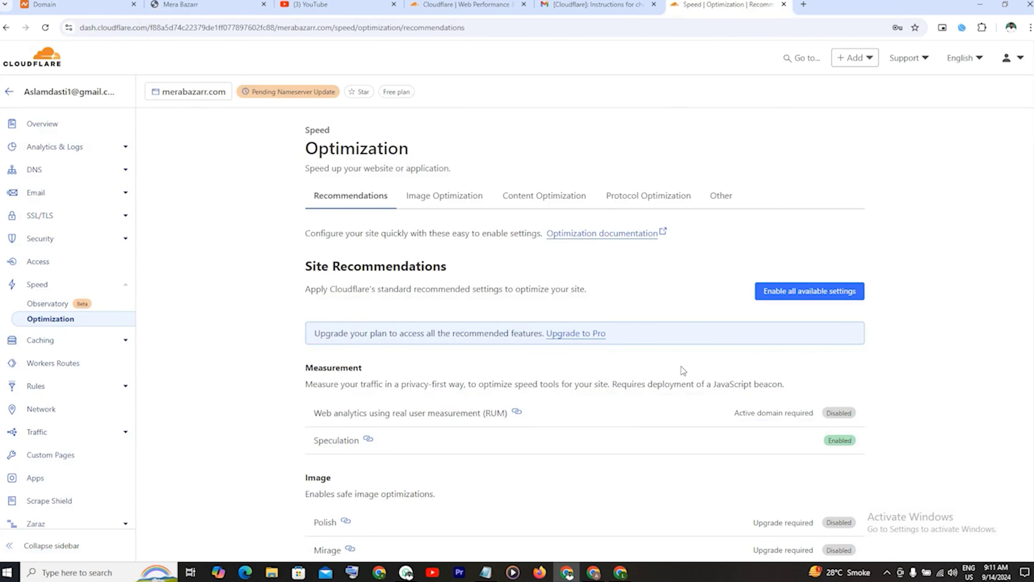
Step: View Image Optimization, then return to the merabazarr.com Overview's pending nameserver section
left_click(446, 205)
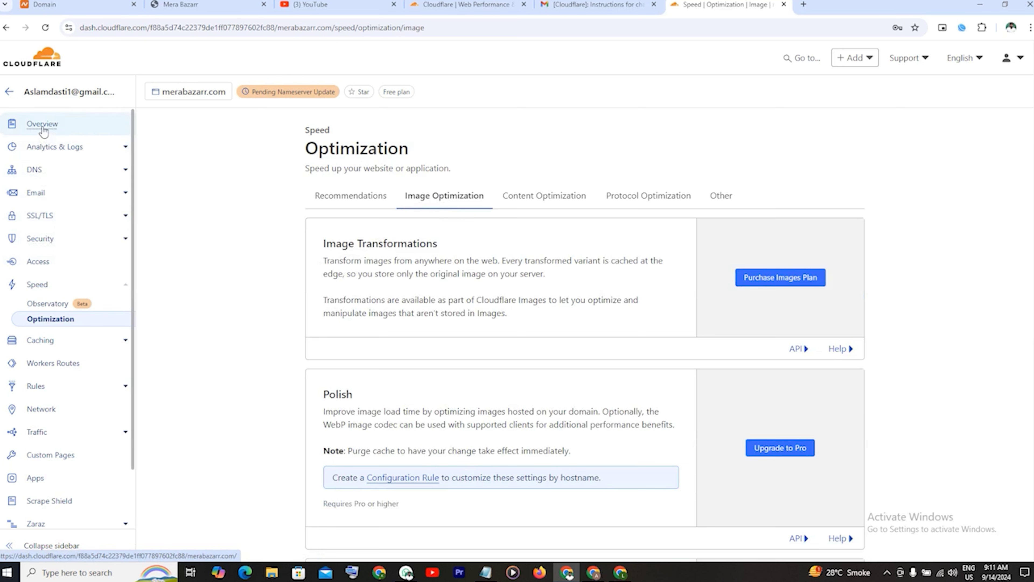
left_click(41, 124)
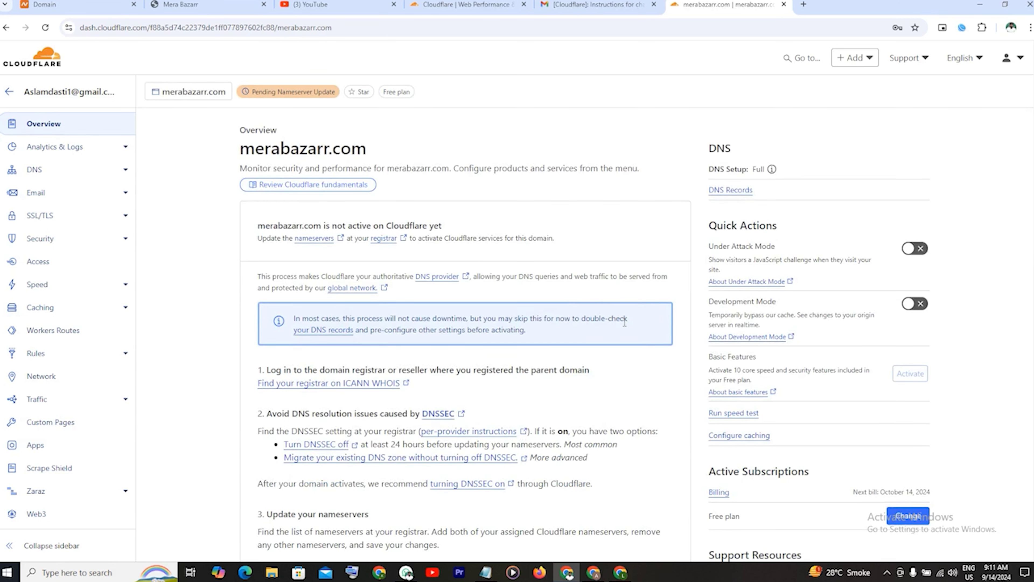
scroll(624, 322, "down", 5)
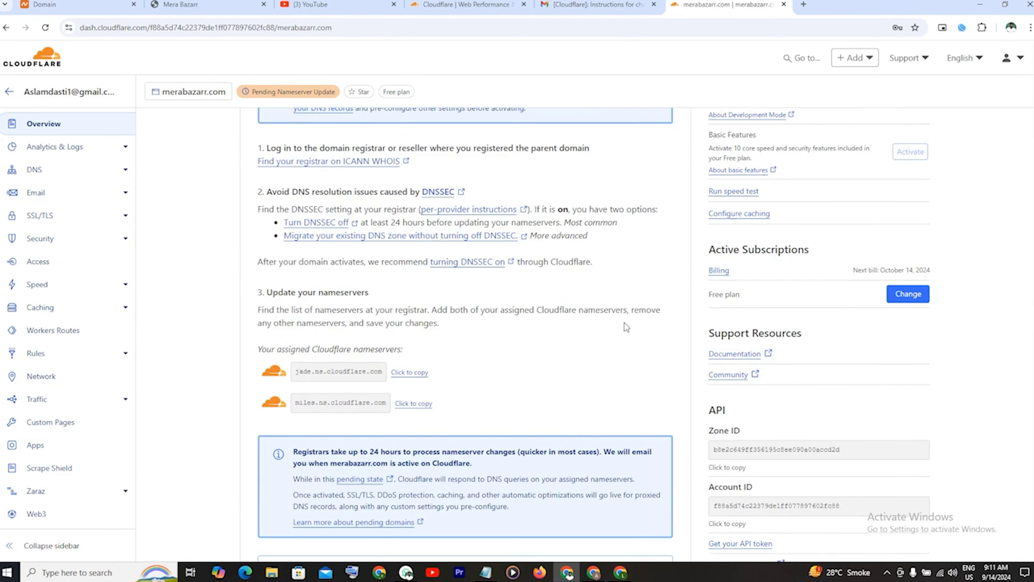
scroll(624, 322, "down", 9)
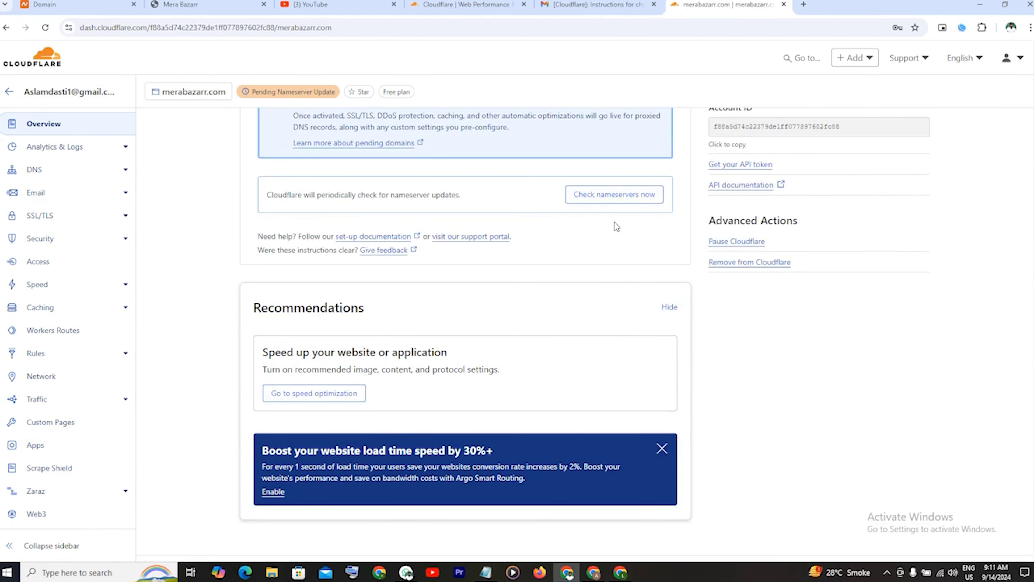
Step: Request an immediate nameserver re-check and highlight the 24-hour registrar processing note
left_click(614, 194)
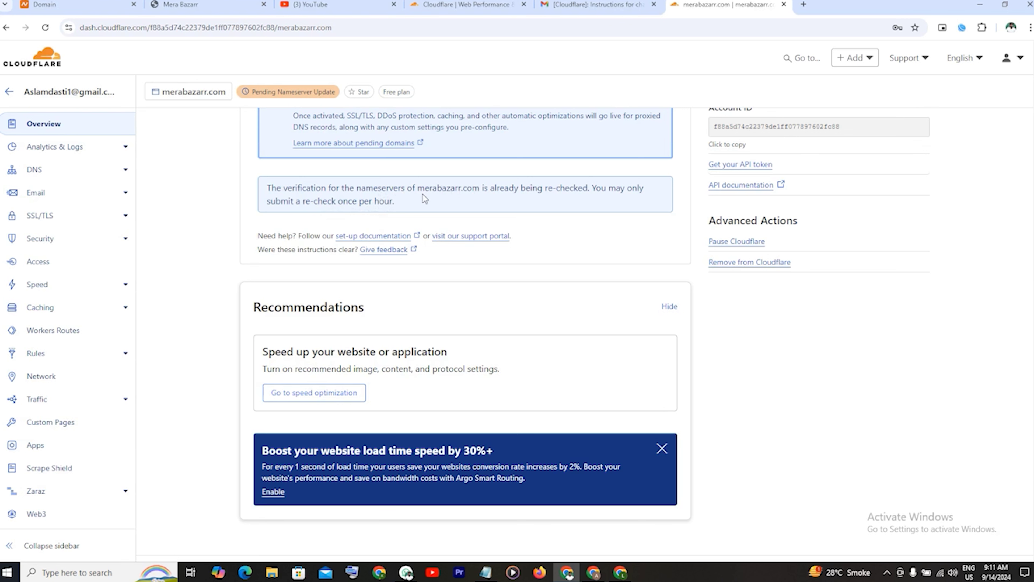
scroll(514, 237, "up", 3)
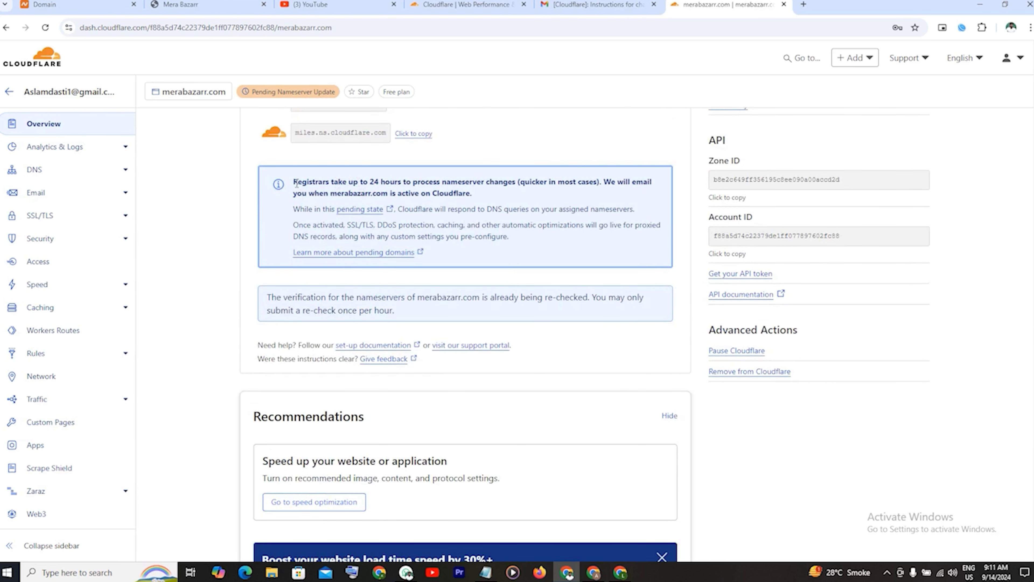
left_click_drag(295, 182, 422, 179)
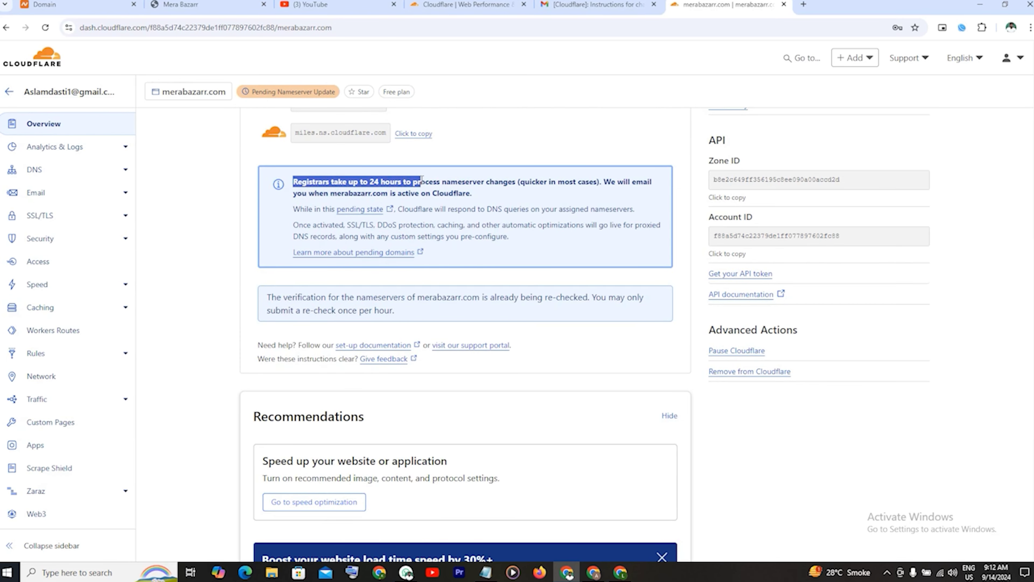